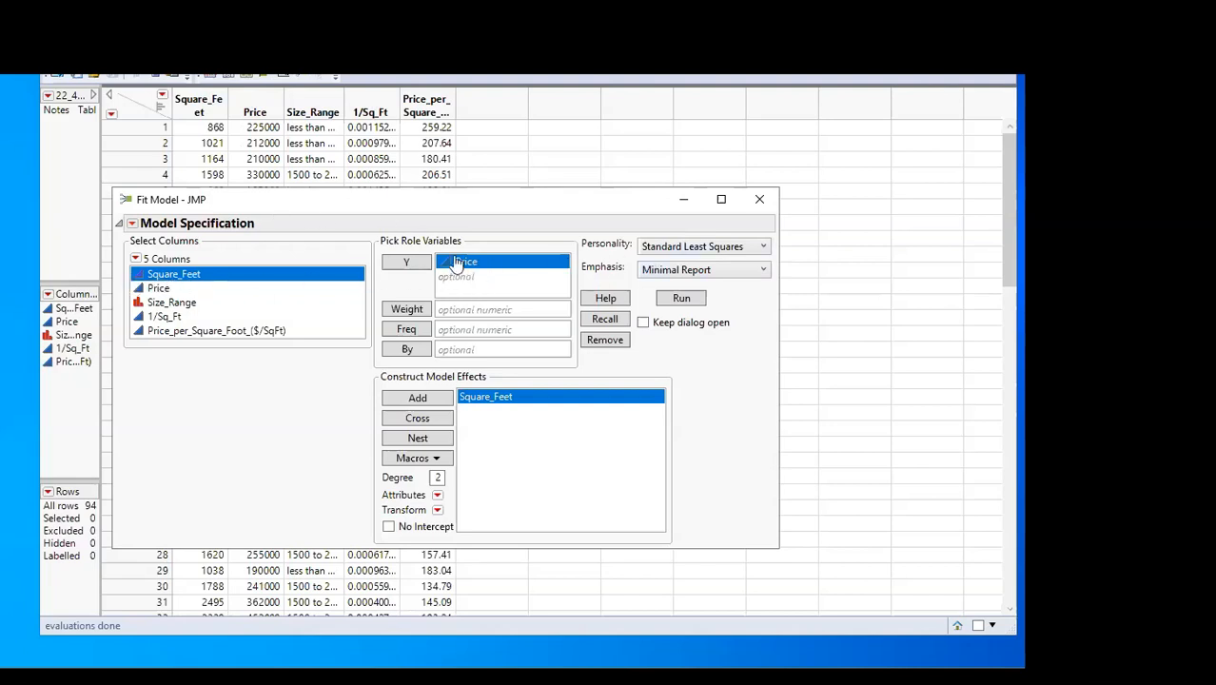
Run the standard least squares model of Price on Square_Feet with the Minimal Report emphasis
{"action": "left_click", "coordinate": [662, 270]}
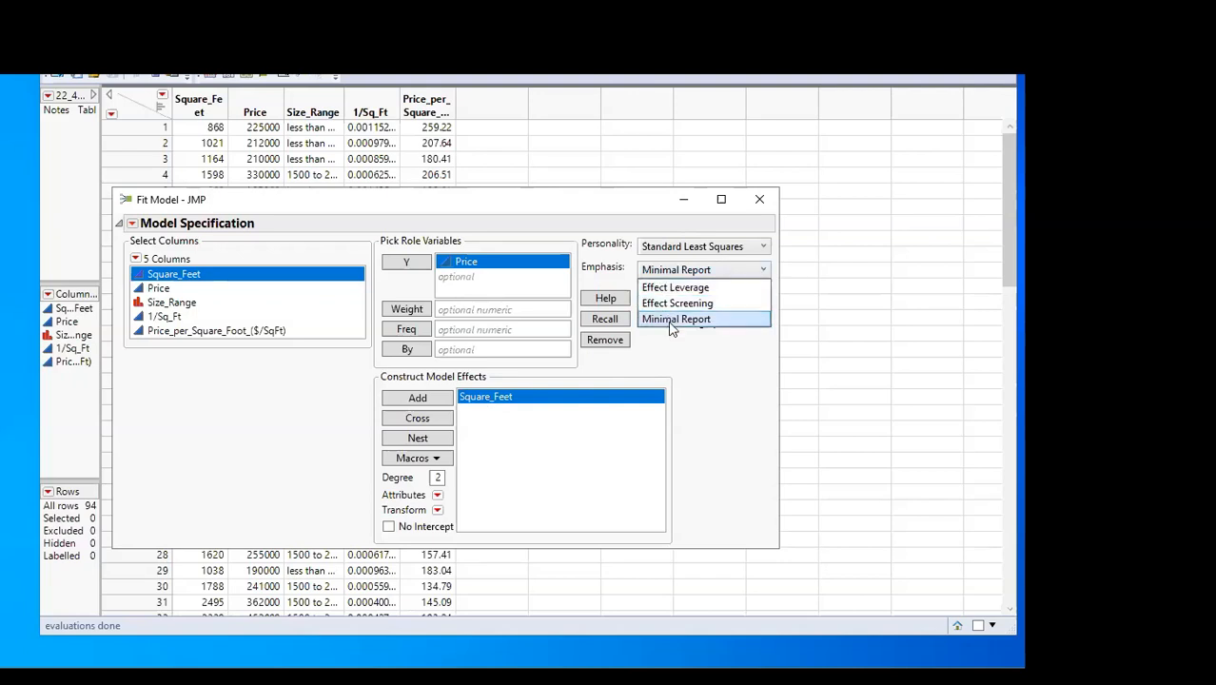
{"action": "left_click", "coordinate": [673, 320]}
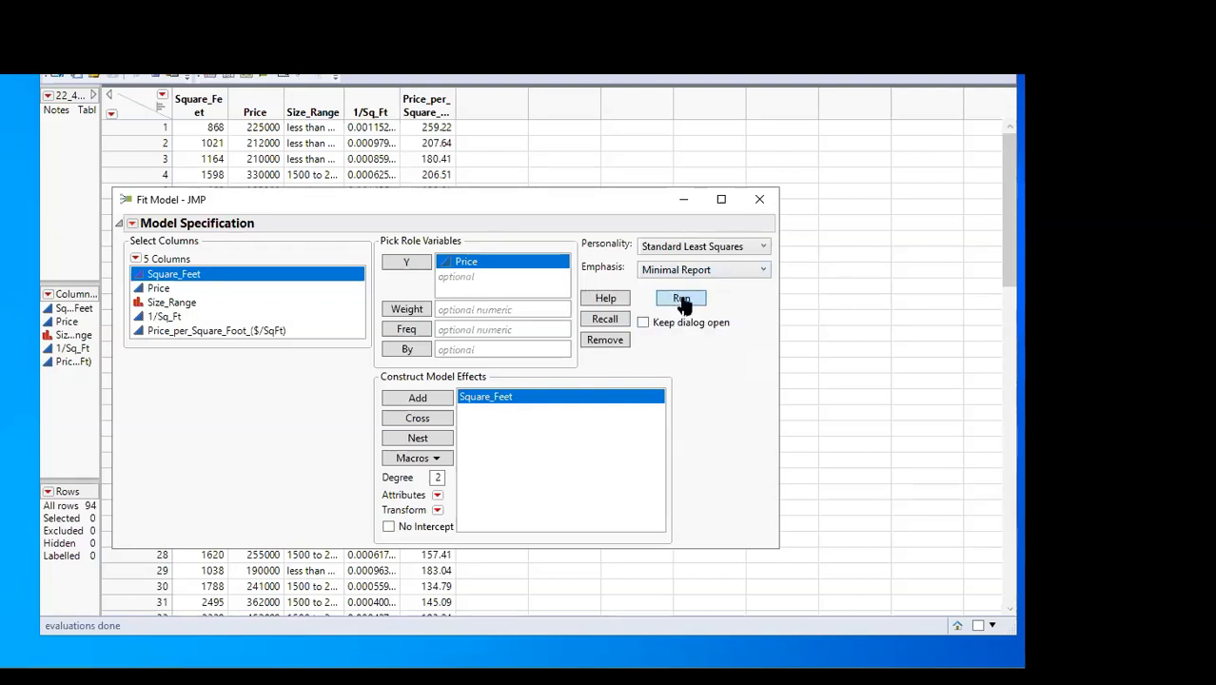
{"action": "left_click", "coordinate": [681, 300]}
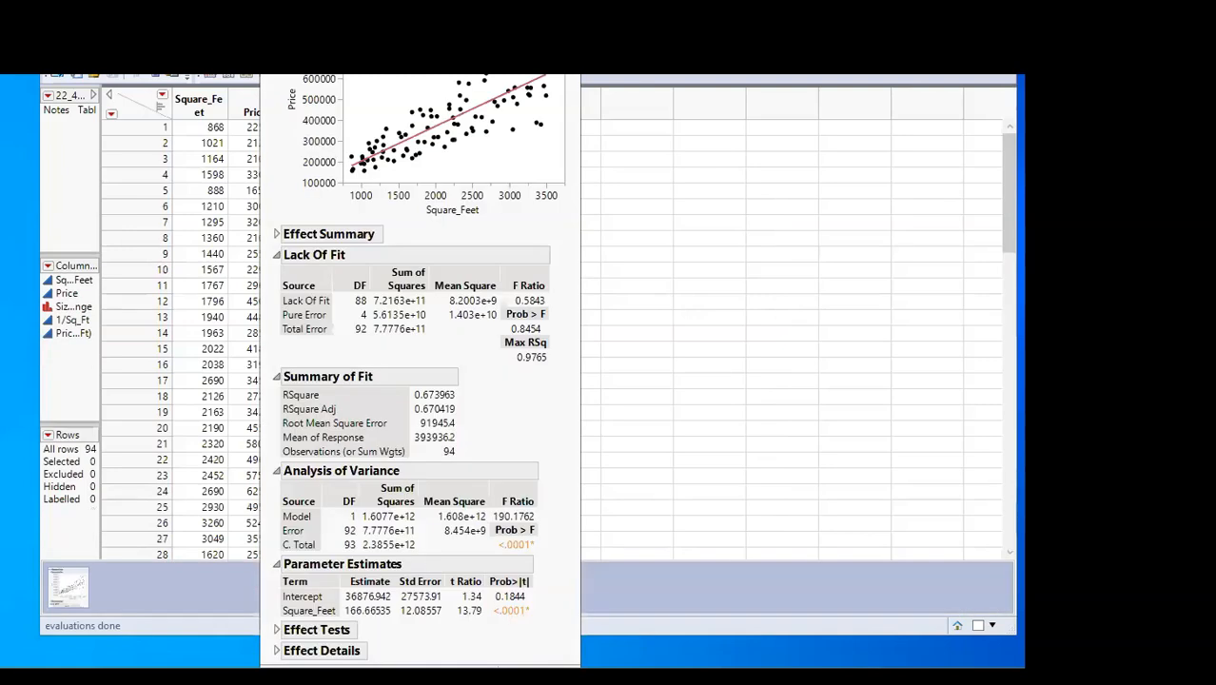
Resize the least squares report window and place it beside the data table columns
{"action": "left_click_drag", "start_coordinate": [508, 8], "coordinate": [638, 66]}
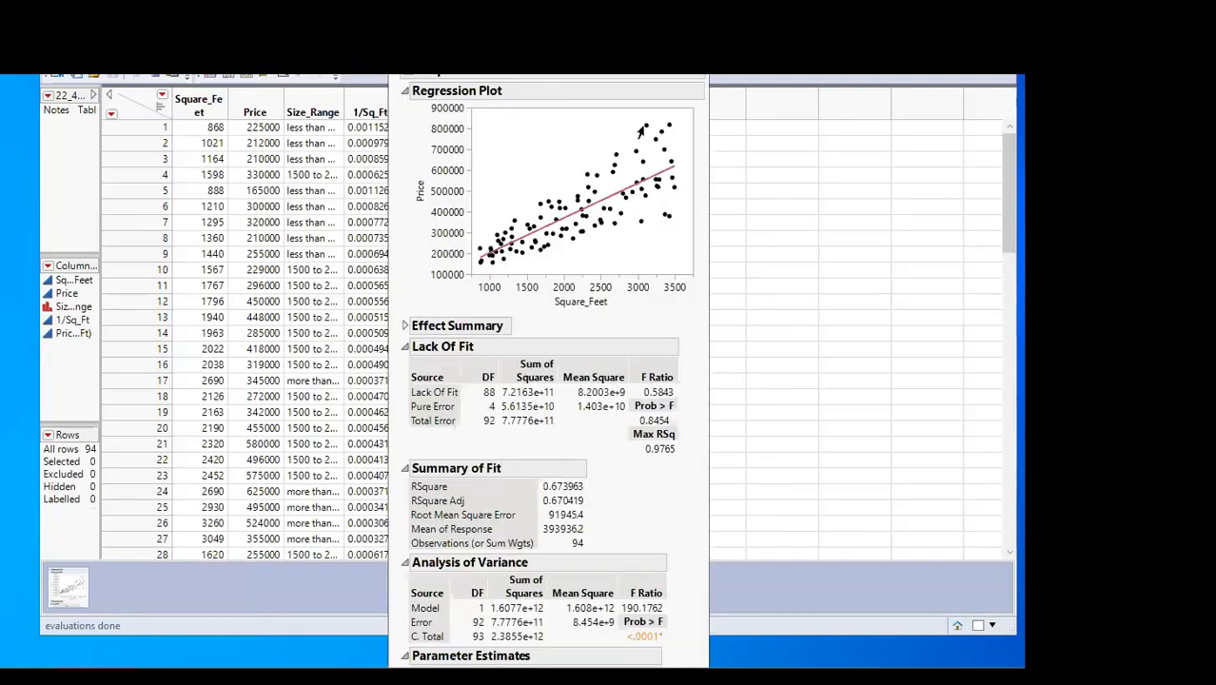
{"action": "left_click_drag", "start_coordinate": [713, 108], "coordinate": [967, 109]}
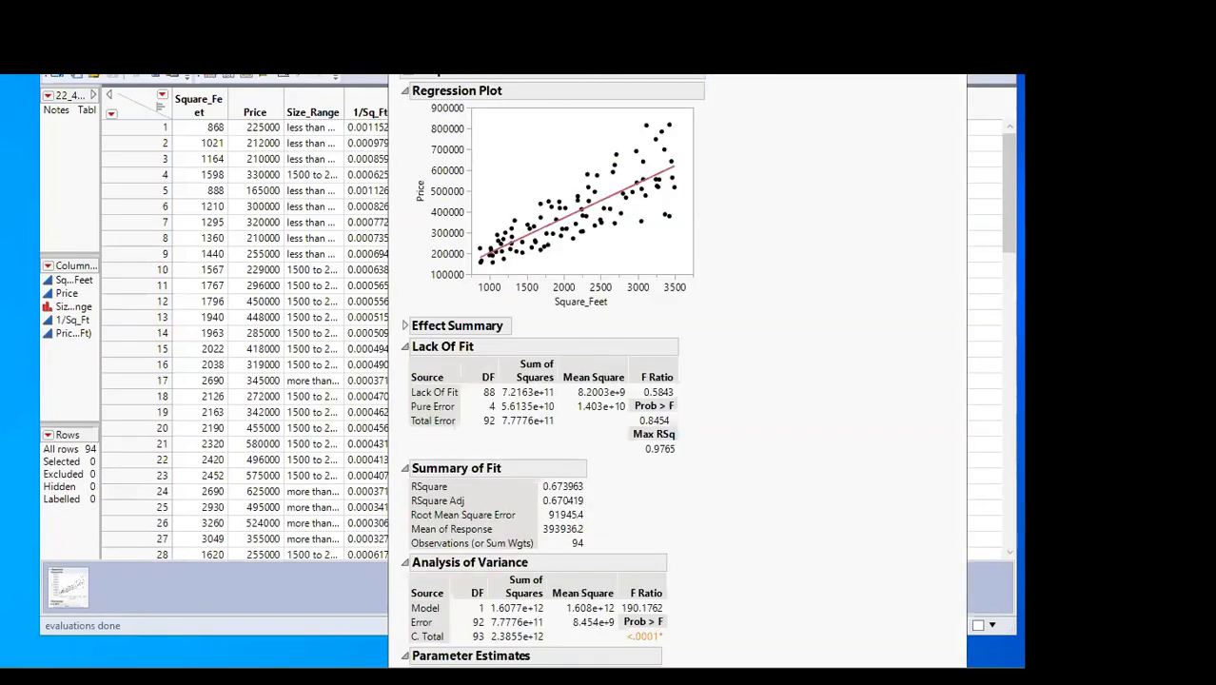
{"action": "left_click_drag", "start_coordinate": [672, 11], "coordinate": [320, 27]}
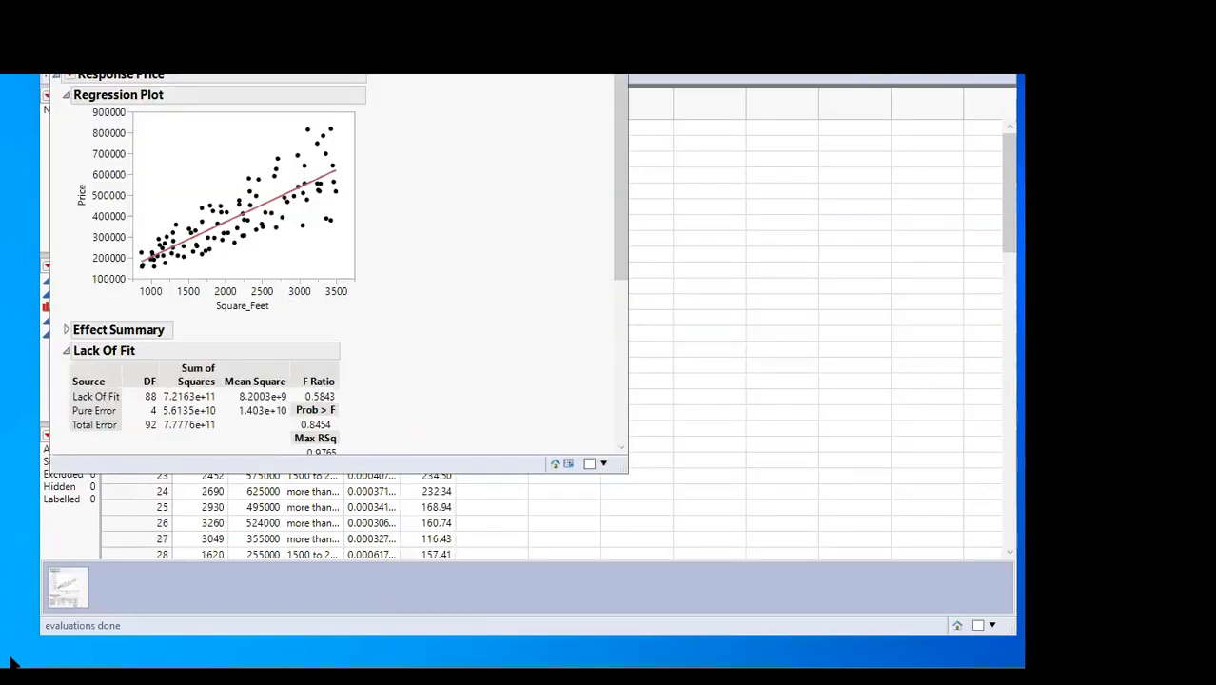
{"action": "mouse_move", "coordinate": [15, 663]}
{"action": "left_click_drag", "start_coordinate": [627, 233], "coordinate": [482, 232]}
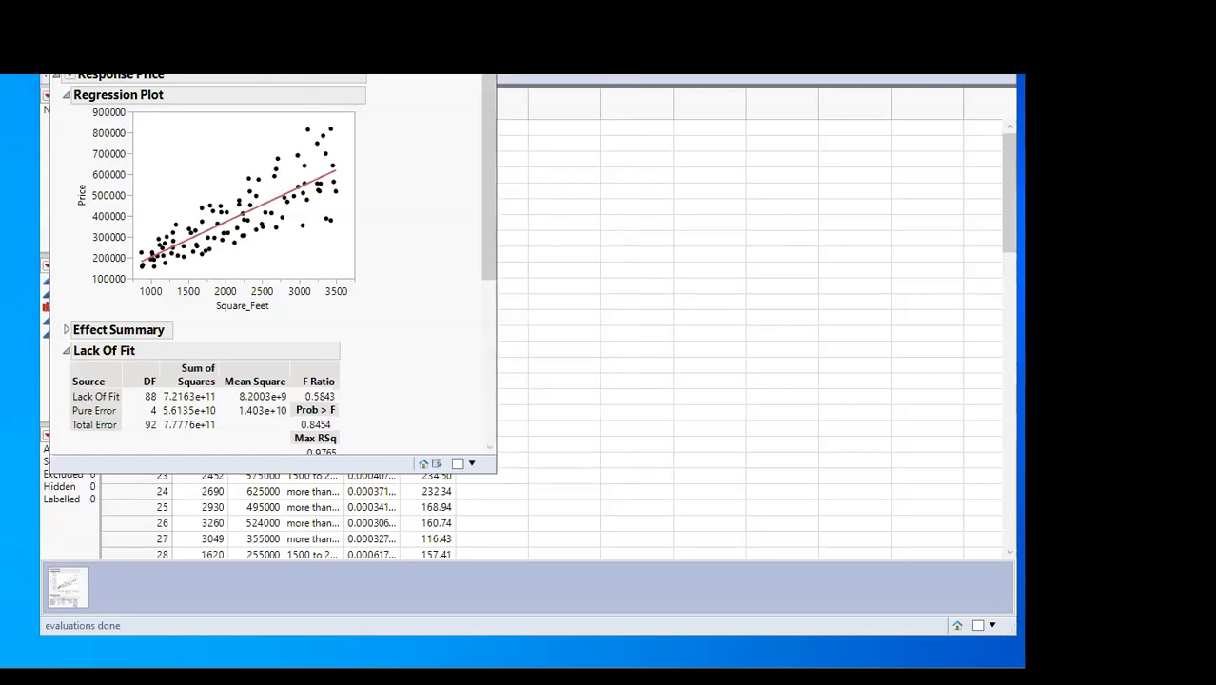
{"action": "left_click_drag", "start_coordinate": [104, 54], "coordinate": [516, 46]}
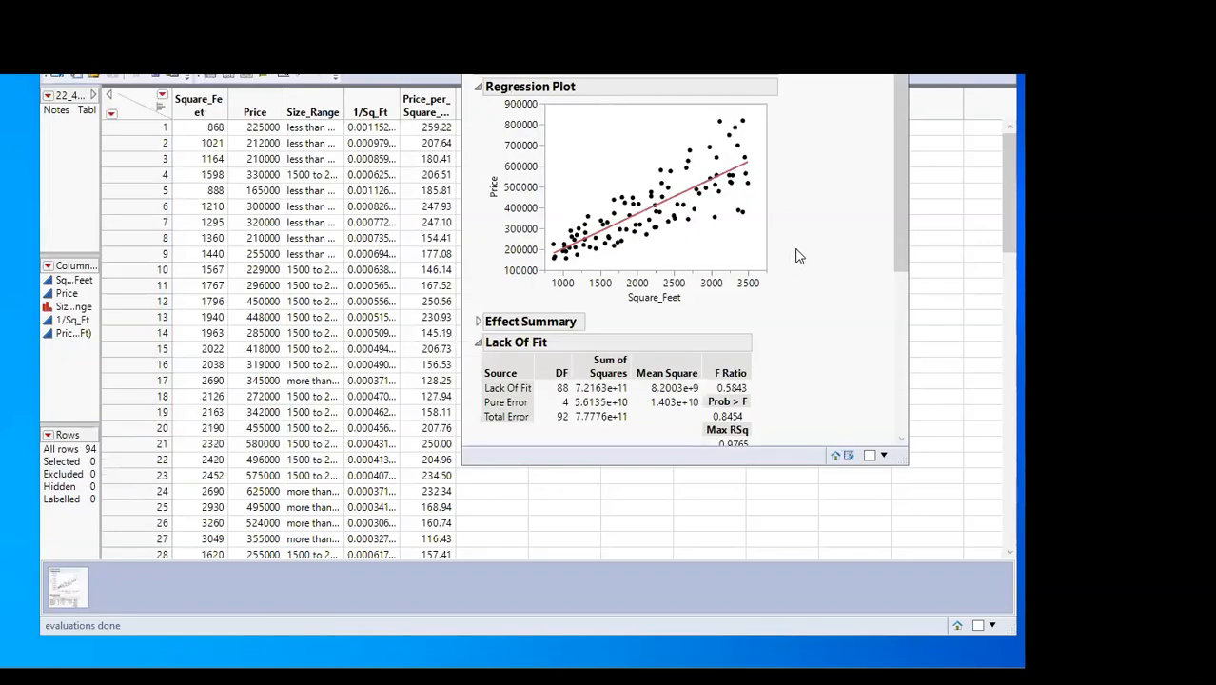
Examine the regression plot, Lack Of Fit, Summary of Fit, Analysis of Variance and Parameter Estimates sections of the Price report
{"action": "scroll", "coordinate": [826, 252], "scroll_direction": "down", "scroll_amount": 1}
{"action": "scroll", "coordinate": [826, 252], "scroll_direction": "down", "scroll_amount": 4}
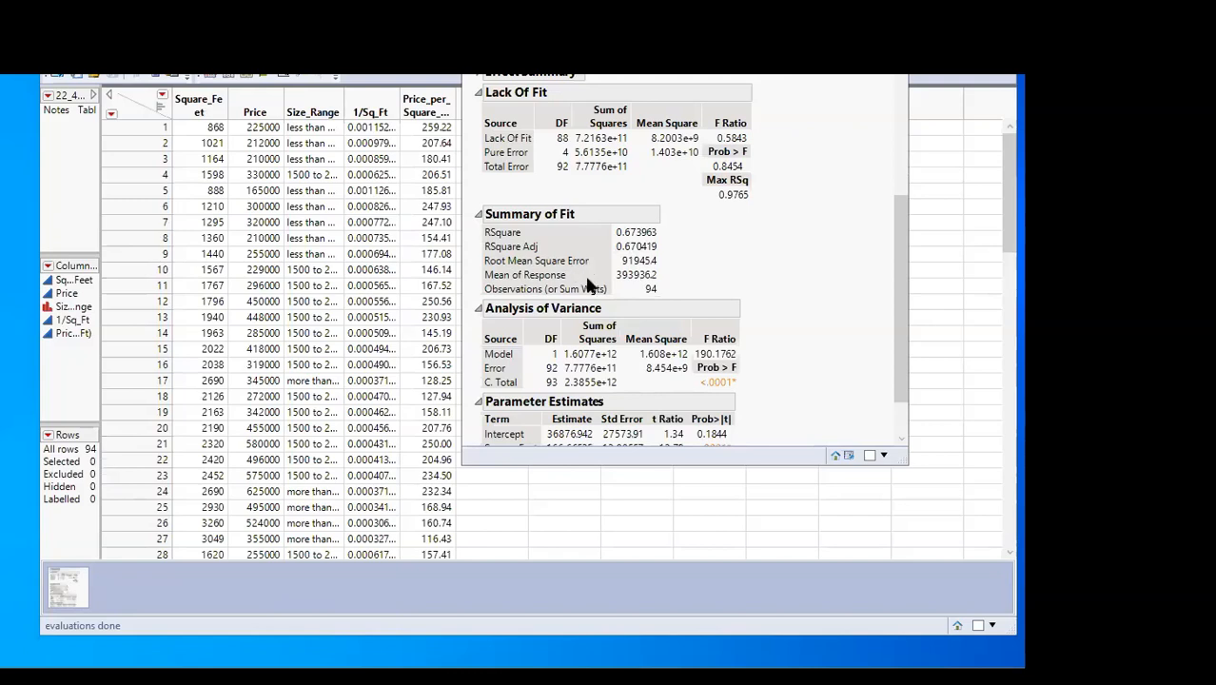
{"action": "scroll", "coordinate": [778, 271], "scroll_direction": "down", "scroll_amount": 2}
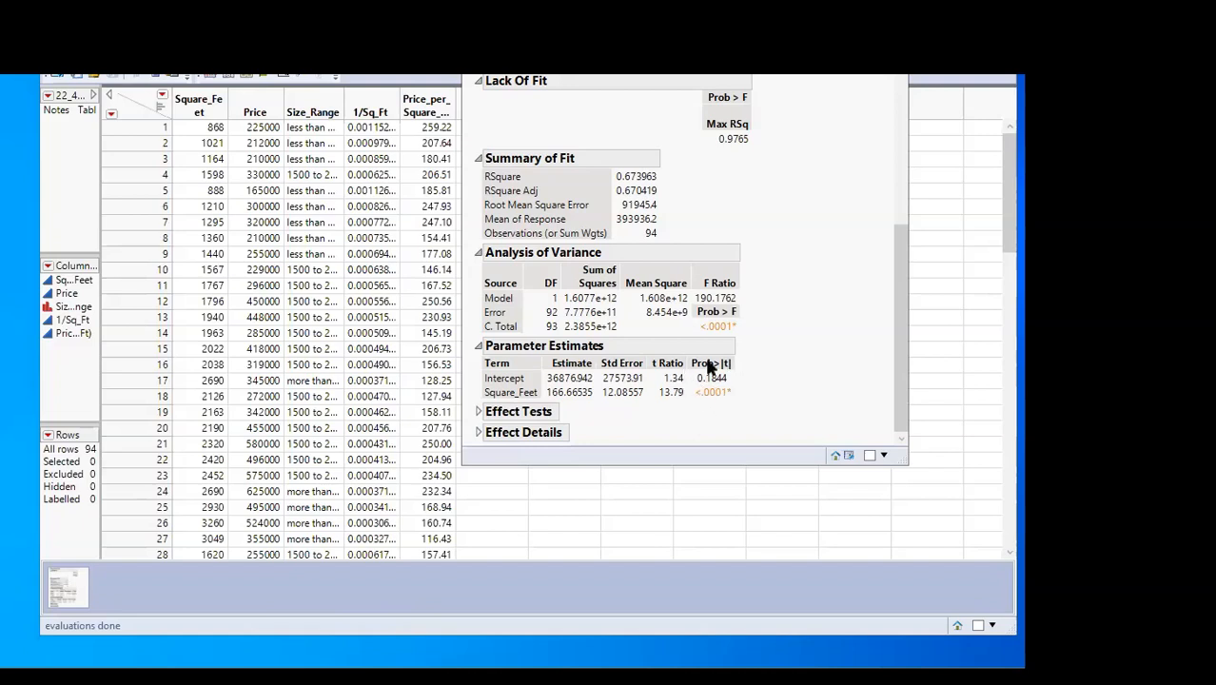
{"action": "scroll", "coordinate": [820, 339], "scroll_direction": "up", "scroll_amount": 5}
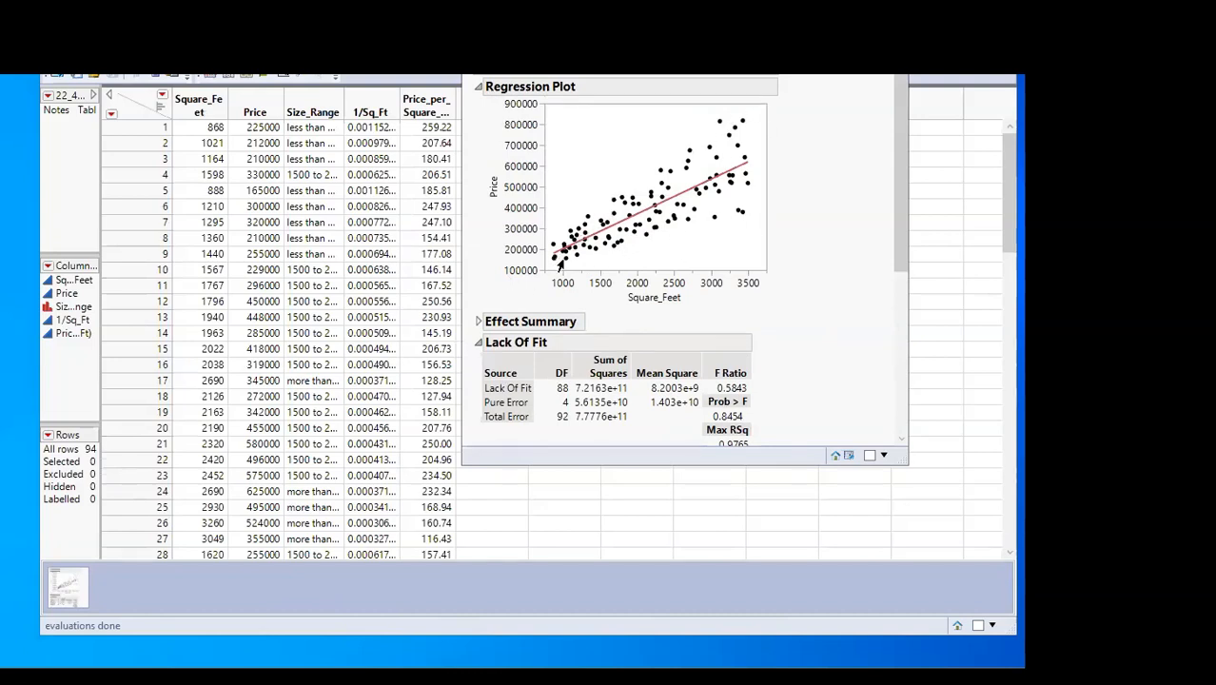
{"action": "mouse_move", "coordinate": [570, 271]}
{"action": "scroll", "coordinate": [848, 257], "scroll_direction": "down", "scroll_amount": 2}
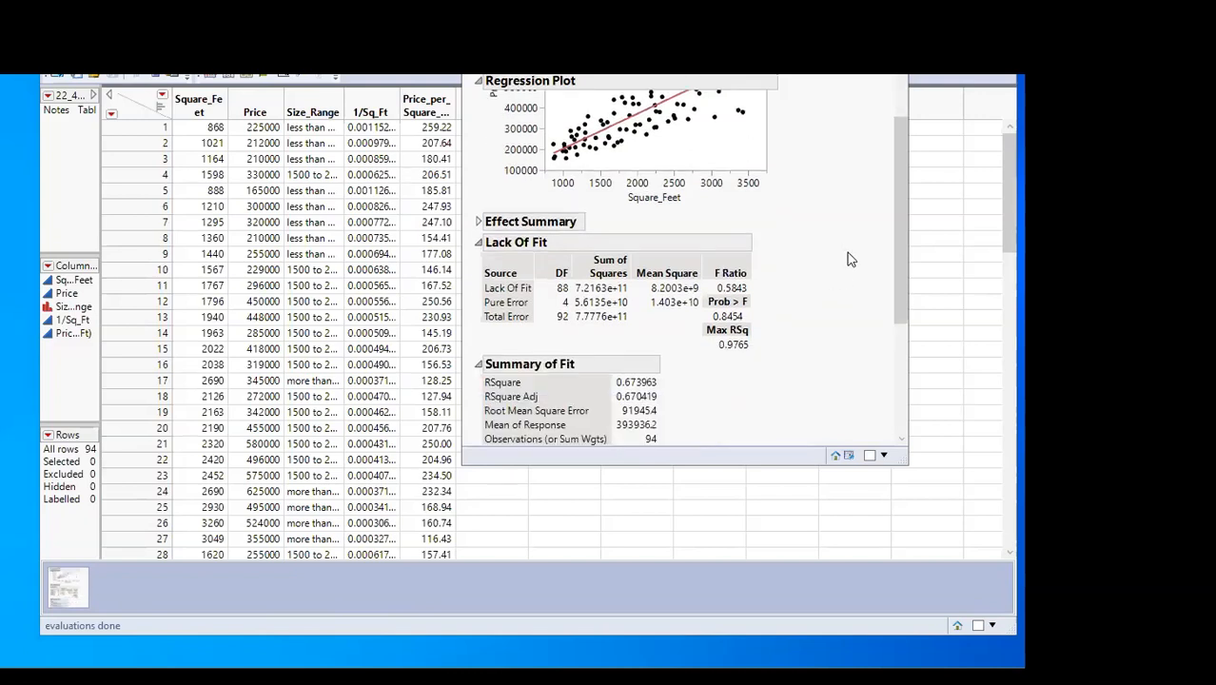
{"action": "scroll", "coordinate": [847, 252], "scroll_direction": "down", "scroll_amount": 2}
{"action": "scroll", "coordinate": [846, 246], "scroll_direction": "down", "scroll_amount": 1}
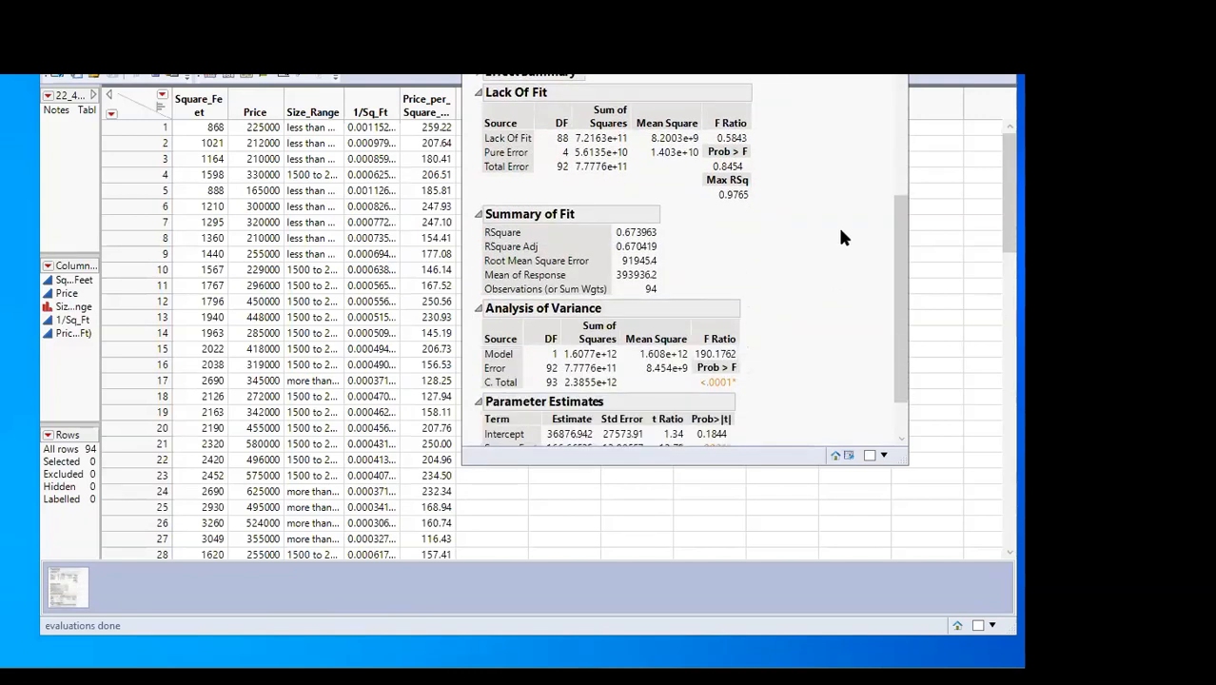
{"action": "scroll", "coordinate": [841, 235], "scroll_direction": "up", "scroll_amount": 5}
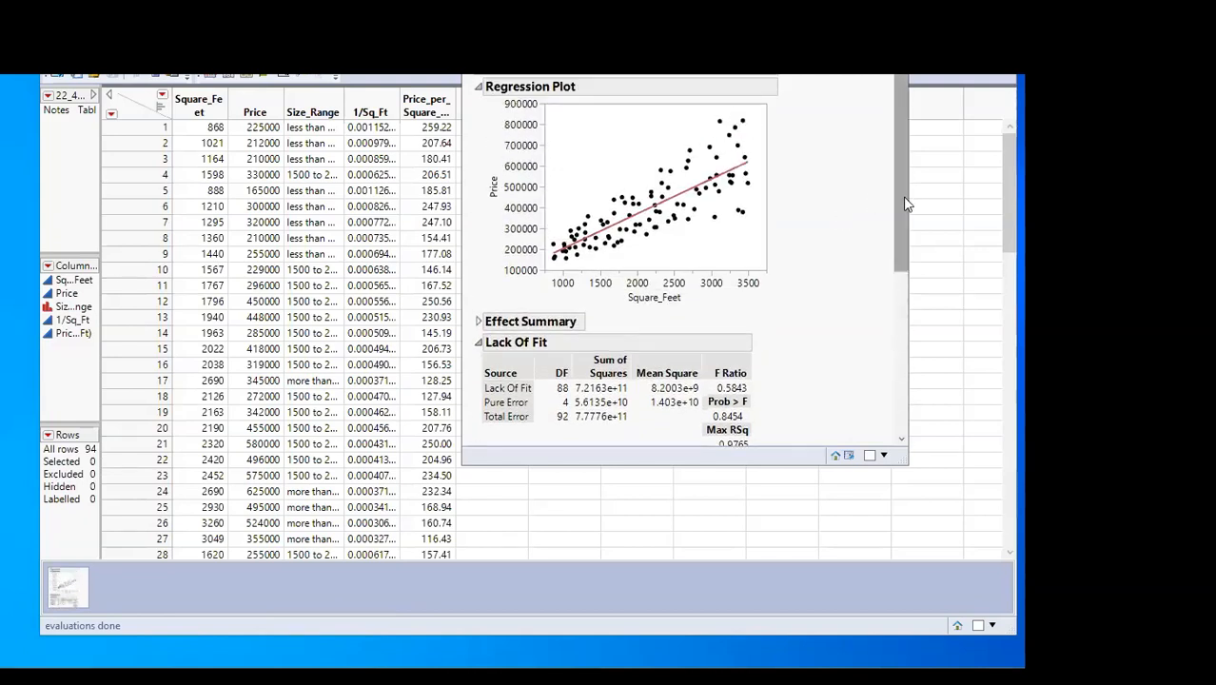
{"action": "scroll", "coordinate": [849, 209], "scroll_direction": "down", "scroll_amount": 5}
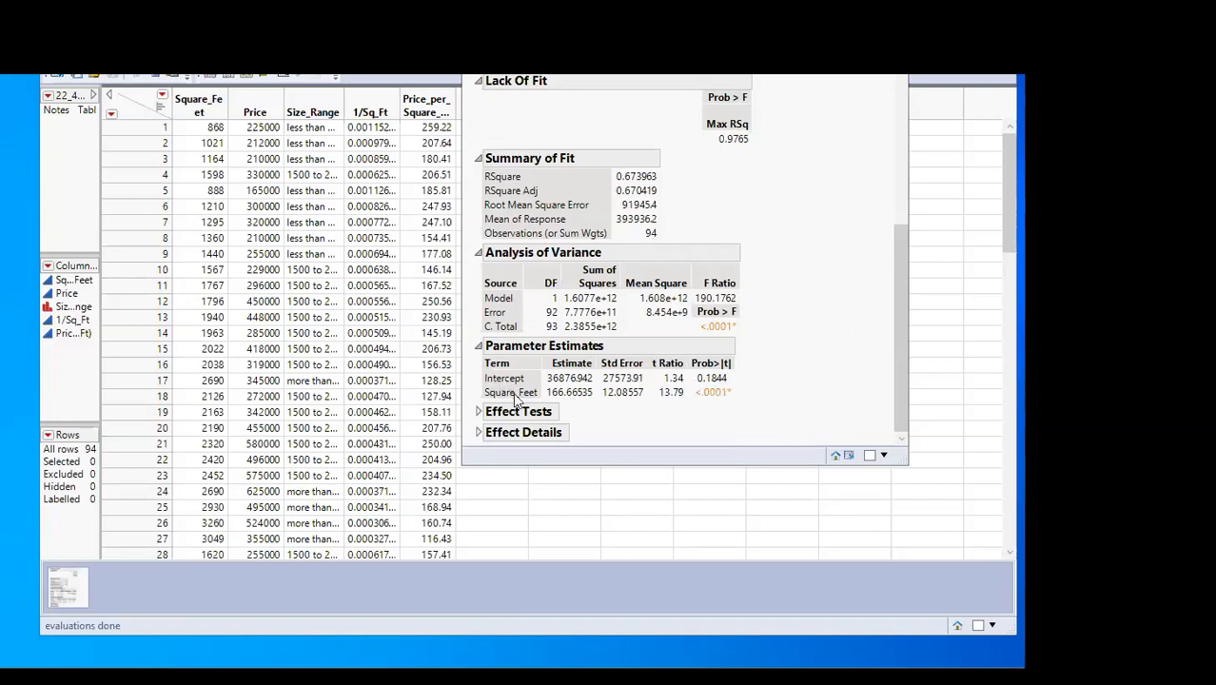
{"action": "mouse_move", "coordinate": [701, 381]}
{"action": "scroll", "coordinate": [808, 309], "scroll_direction": "up", "scroll_amount": 1}
{"action": "scroll", "coordinate": [807, 309], "scroll_direction": "up", "scroll_amount": 5}
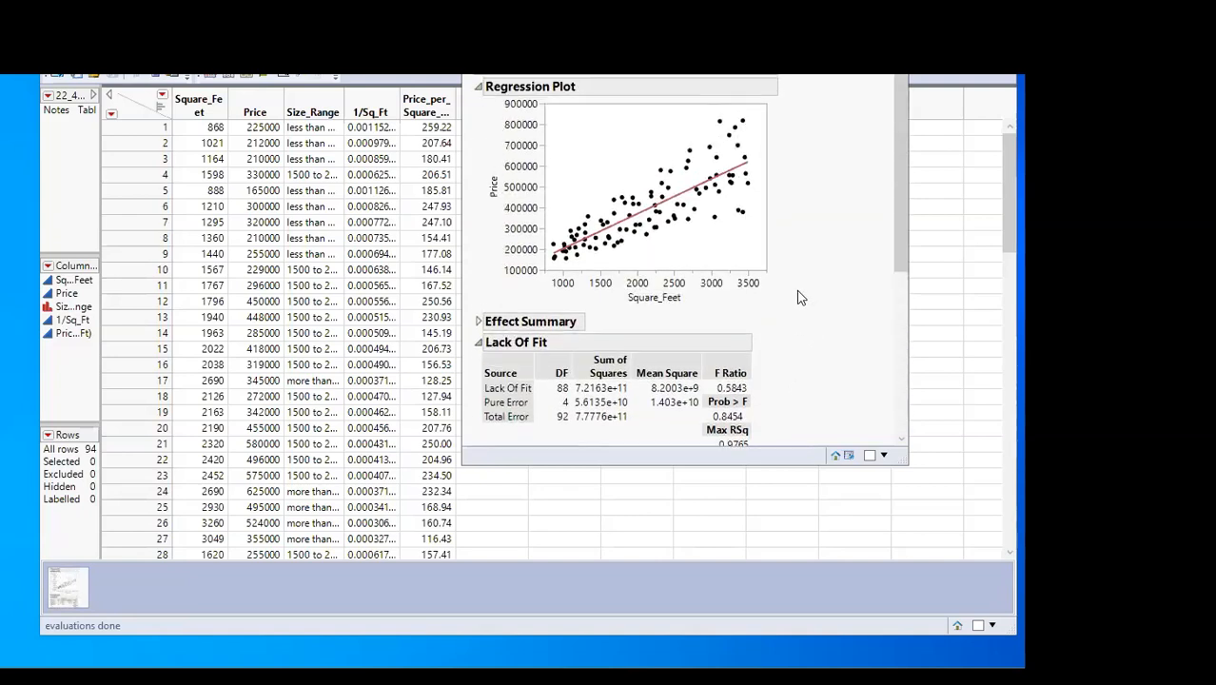
Save the Price model's residuals to a new column in the data table and select that column
{"action": "left_click", "coordinate": [480, 81]}
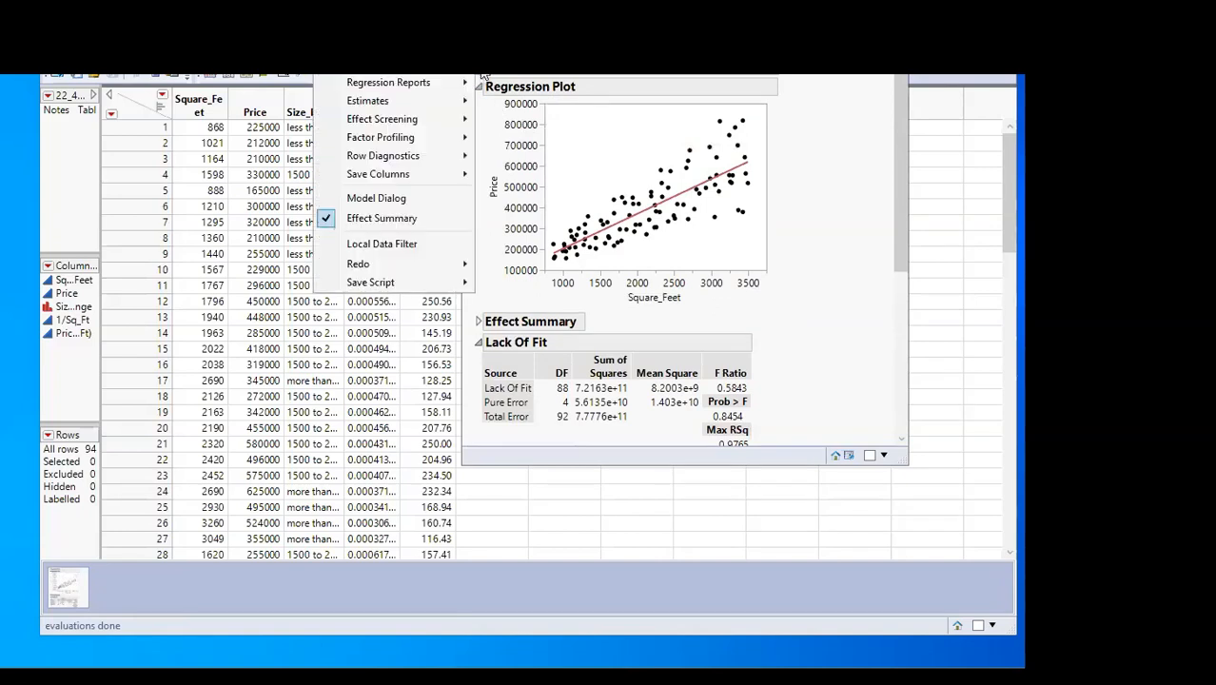
{"action": "mouse_move", "coordinate": [468, 80]}
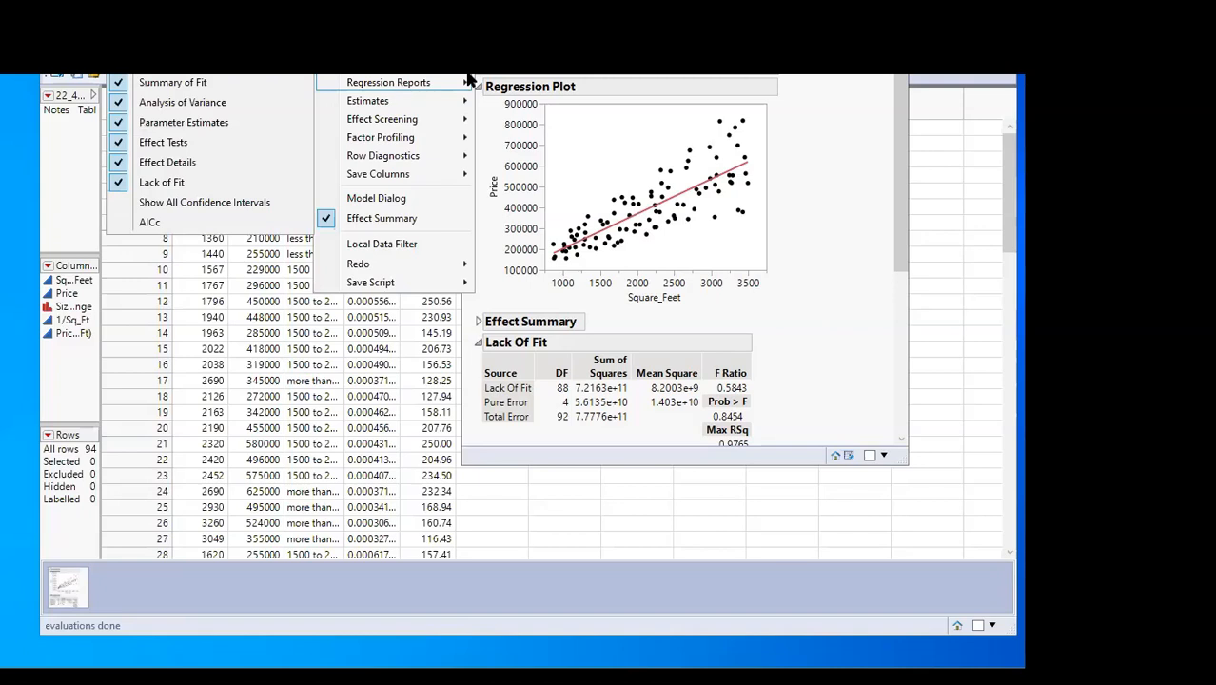
{"action": "mouse_move", "coordinate": [434, 174]}
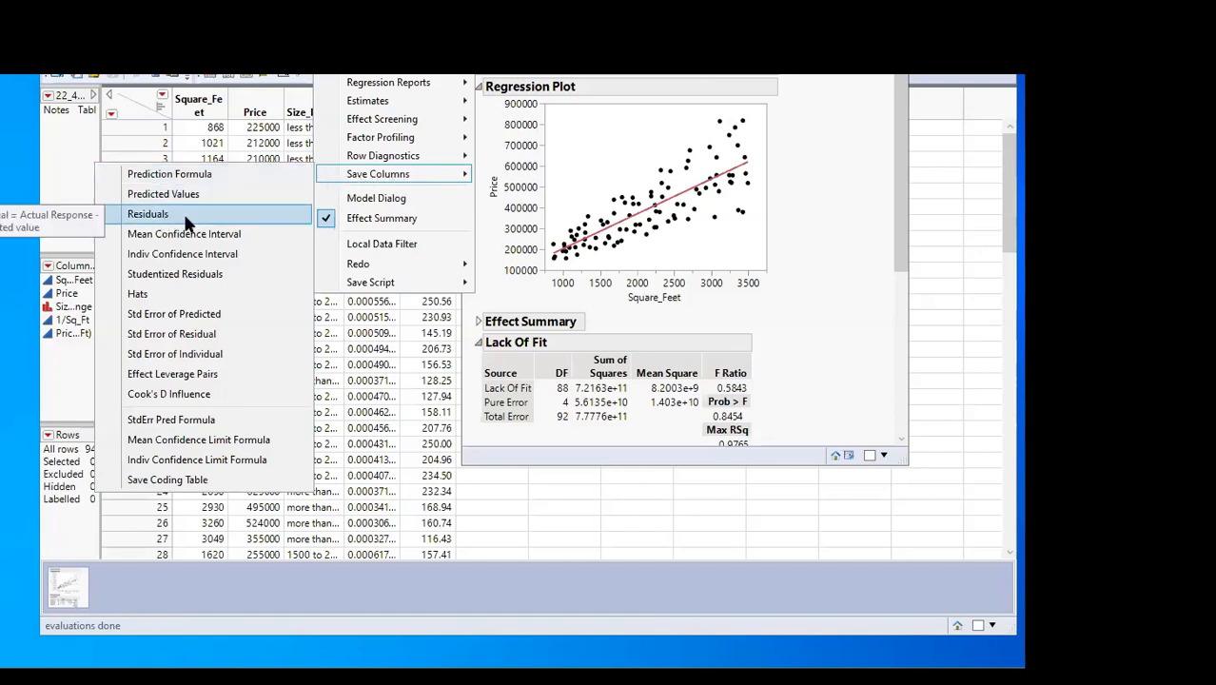
{"action": "left_click", "coordinate": [147, 214]}
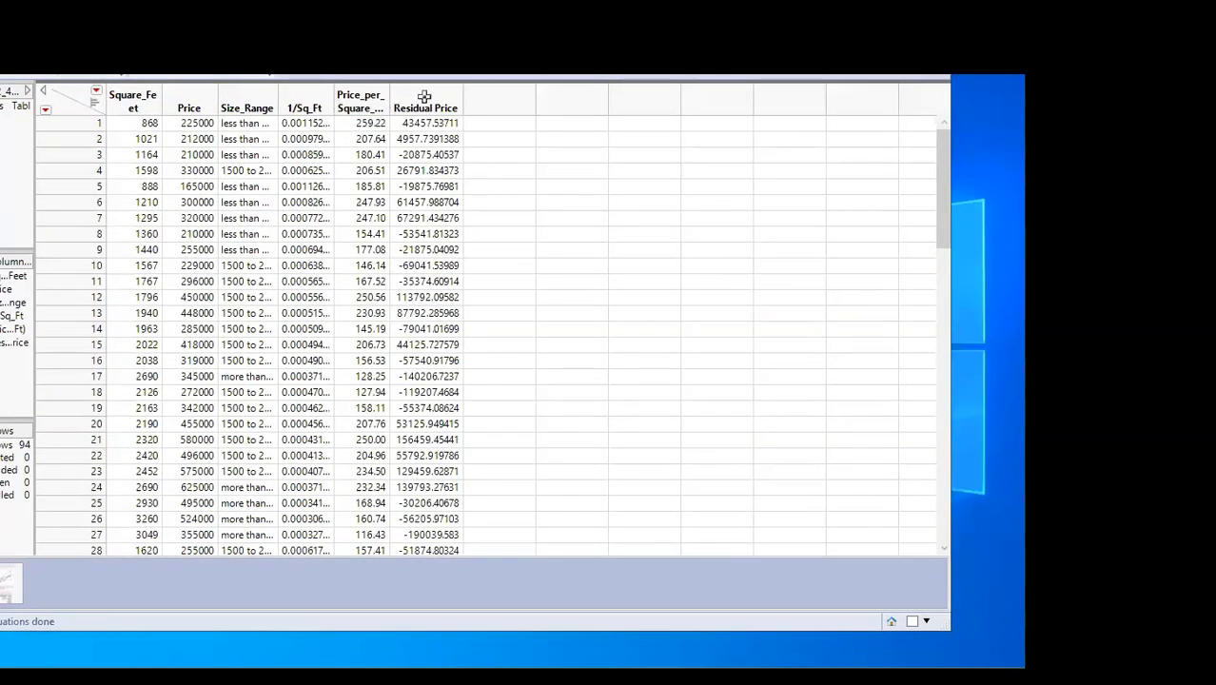
{"action": "left_click", "coordinate": [424, 103]}
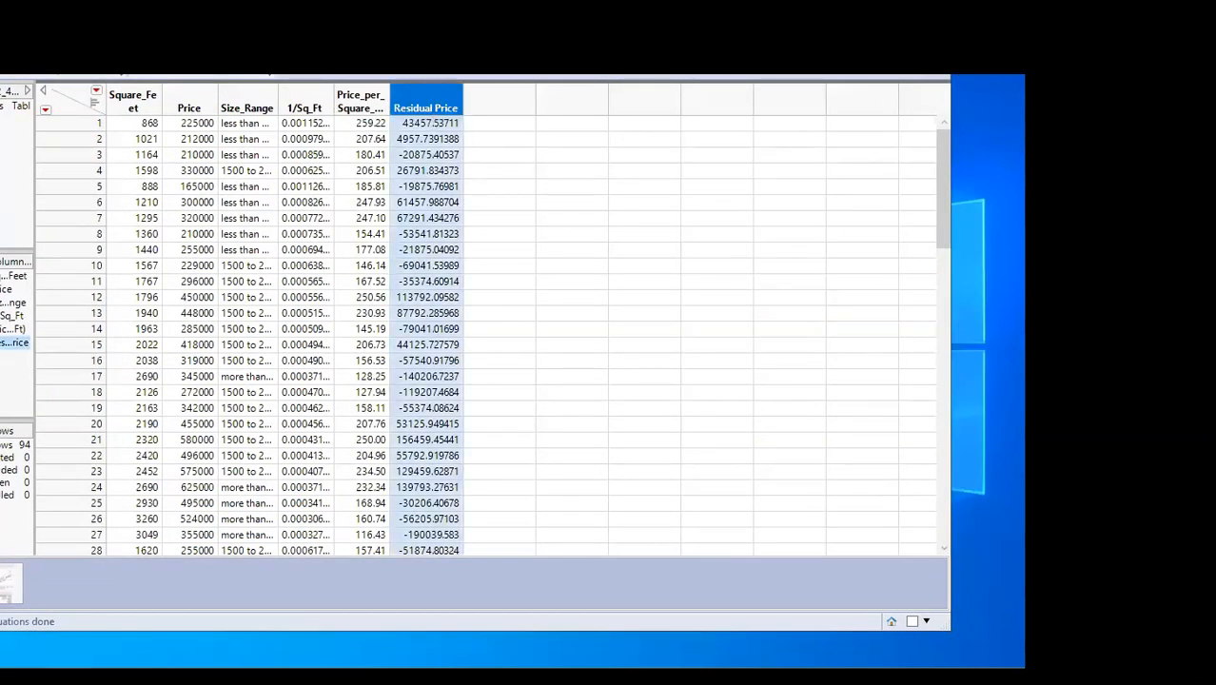
Rearrange the windows so the data table's toolbar, the residual column and the Response Price report header are all in view
{"action": "left_click_drag", "start_coordinate": [627, 29], "coordinate": [710, 63]}
{"action": "left_click", "coordinate": [645, 72]}
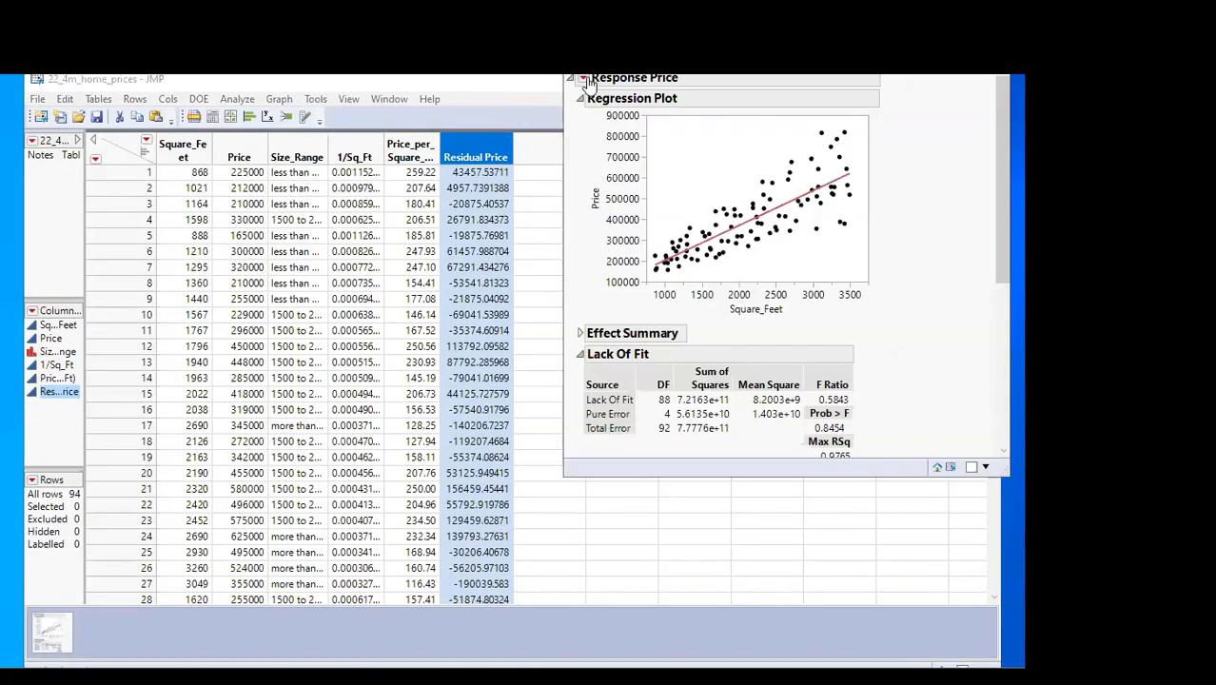
{"action": "left_click", "coordinate": [583, 78]}
{"action": "mouse_move", "coordinate": [571, 95]}
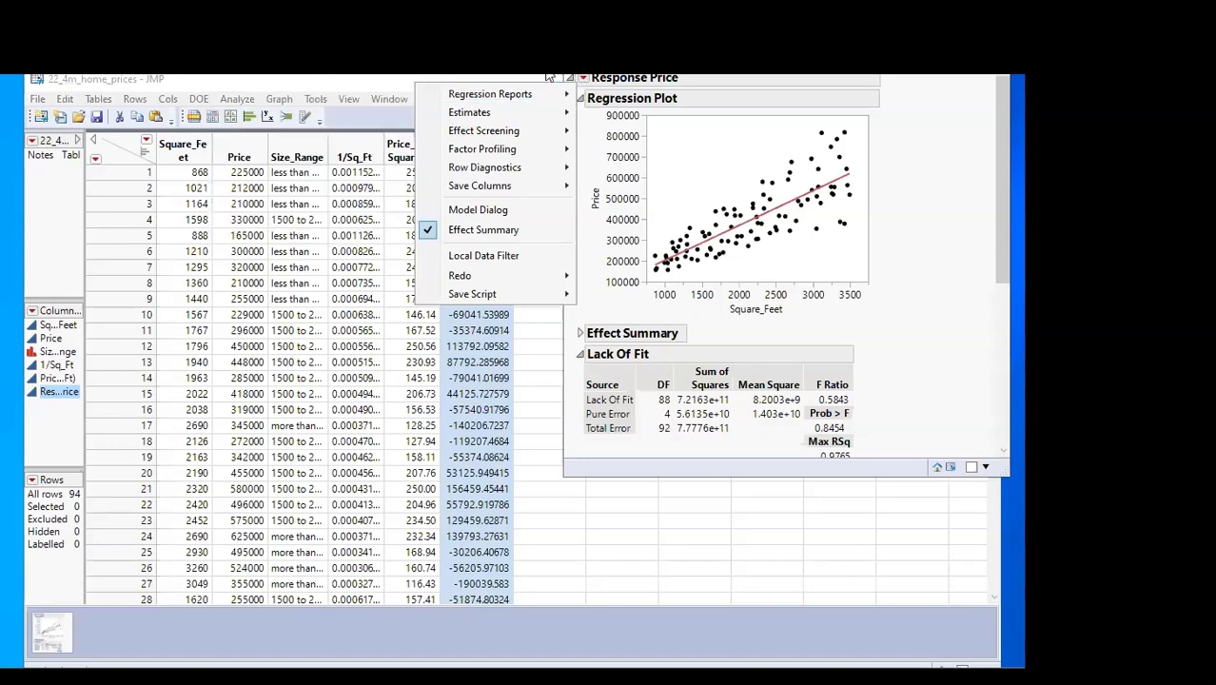
{"action": "left_click", "coordinate": [621, 70]}
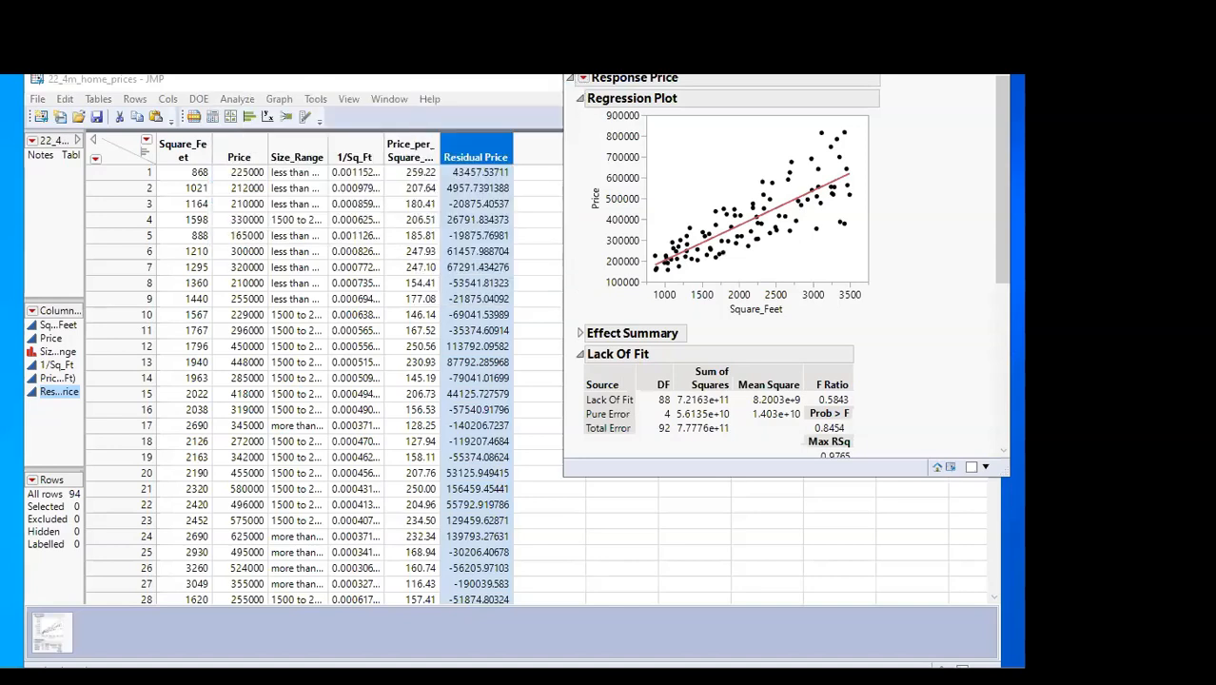
{"action": "left_click_drag", "start_coordinate": [657, 40], "coordinate": [642, 67]}
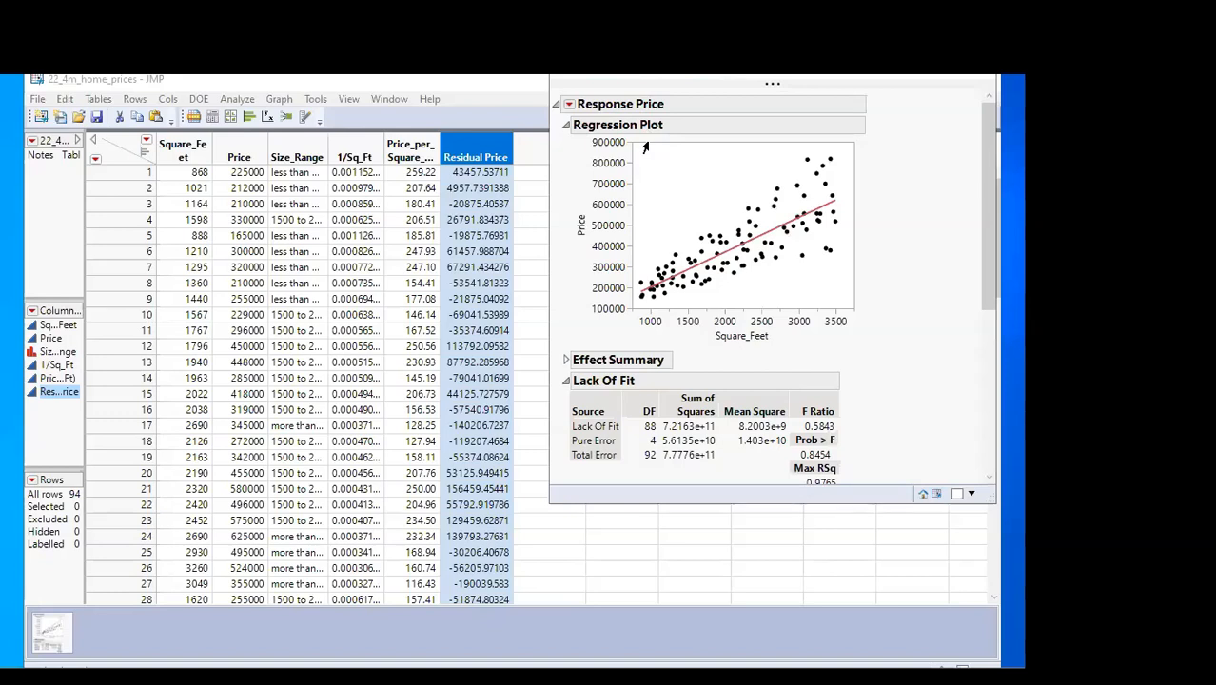
Create a Fit Y by X plot with Residual Price as the response and Square_Feet as the factor
{"action": "left_click", "coordinate": [268, 114]}
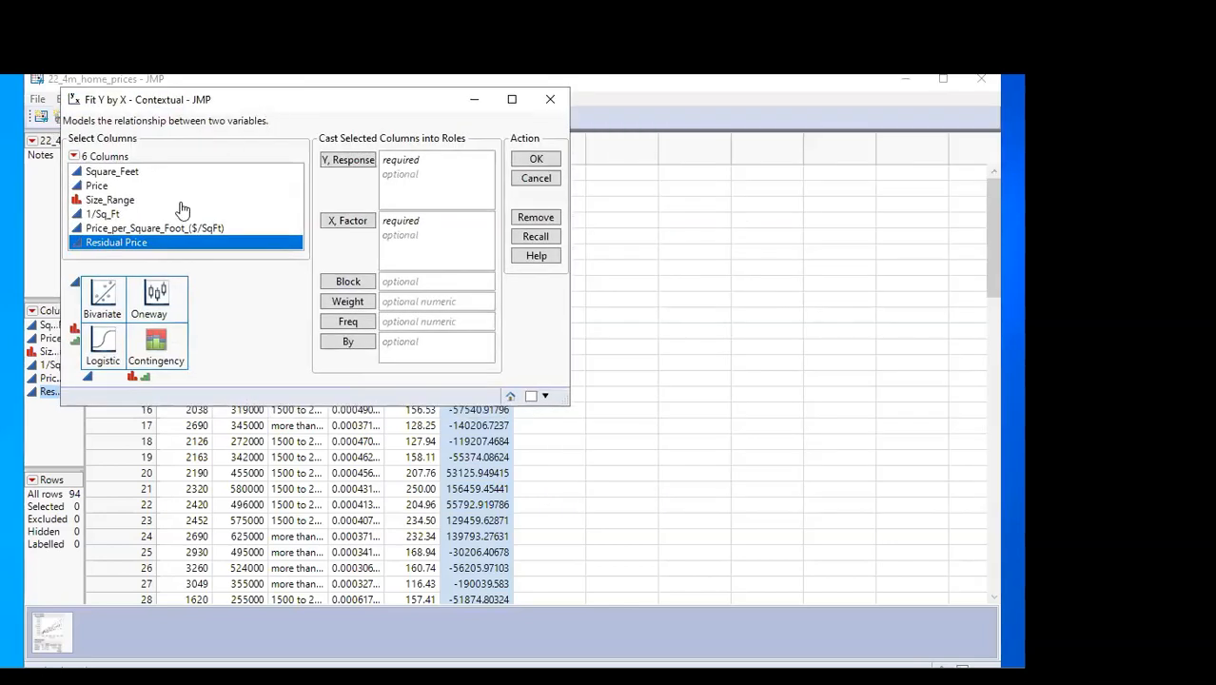
{"action": "left_click_drag", "start_coordinate": [141, 242], "coordinate": [404, 176]}
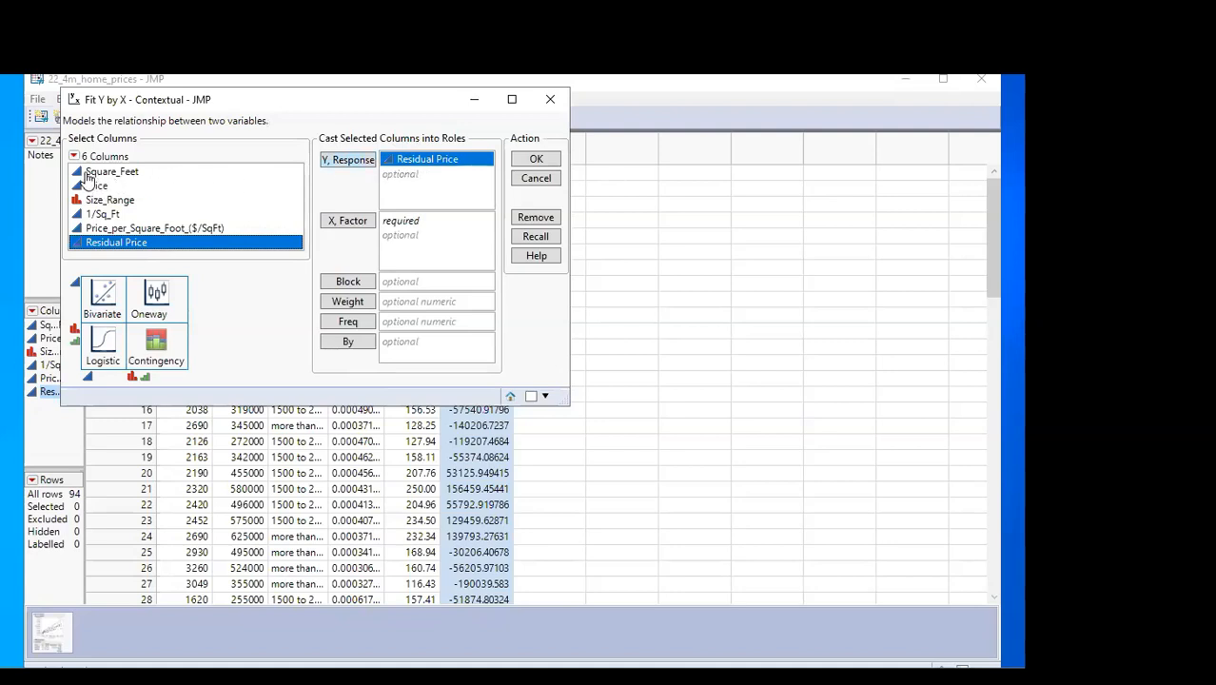
{"action": "left_click_drag", "start_coordinate": [102, 173], "coordinate": [422, 240]}
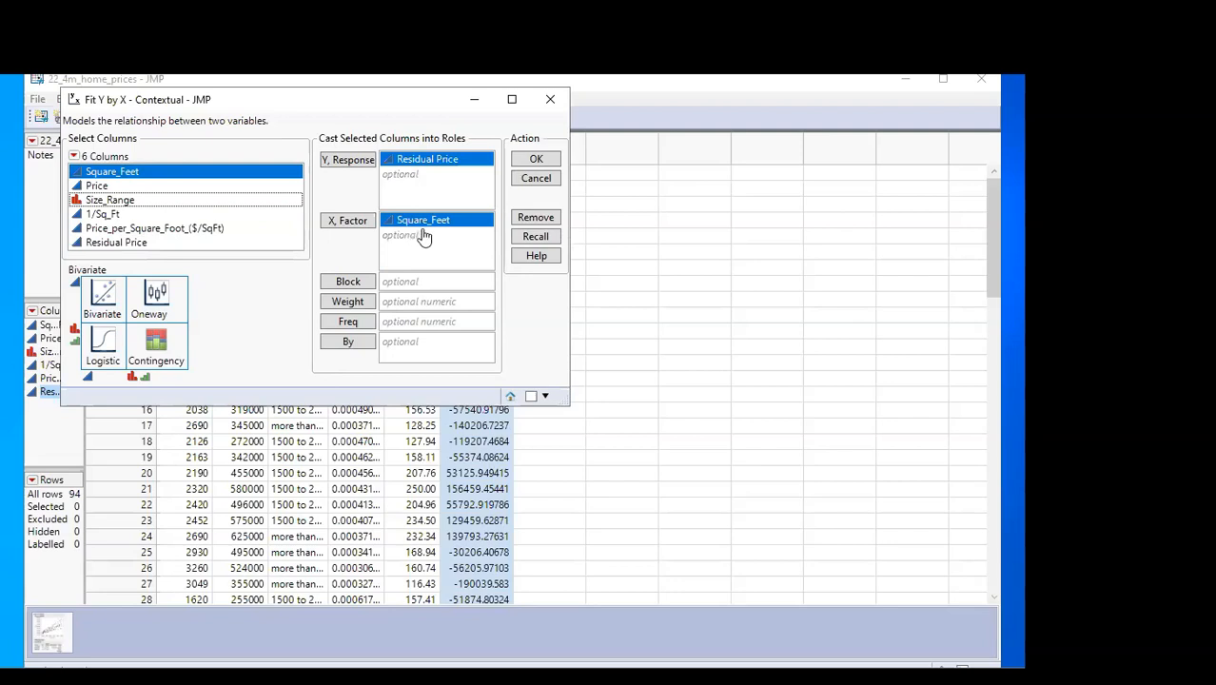
{"action": "left_click", "coordinate": [537, 160]}
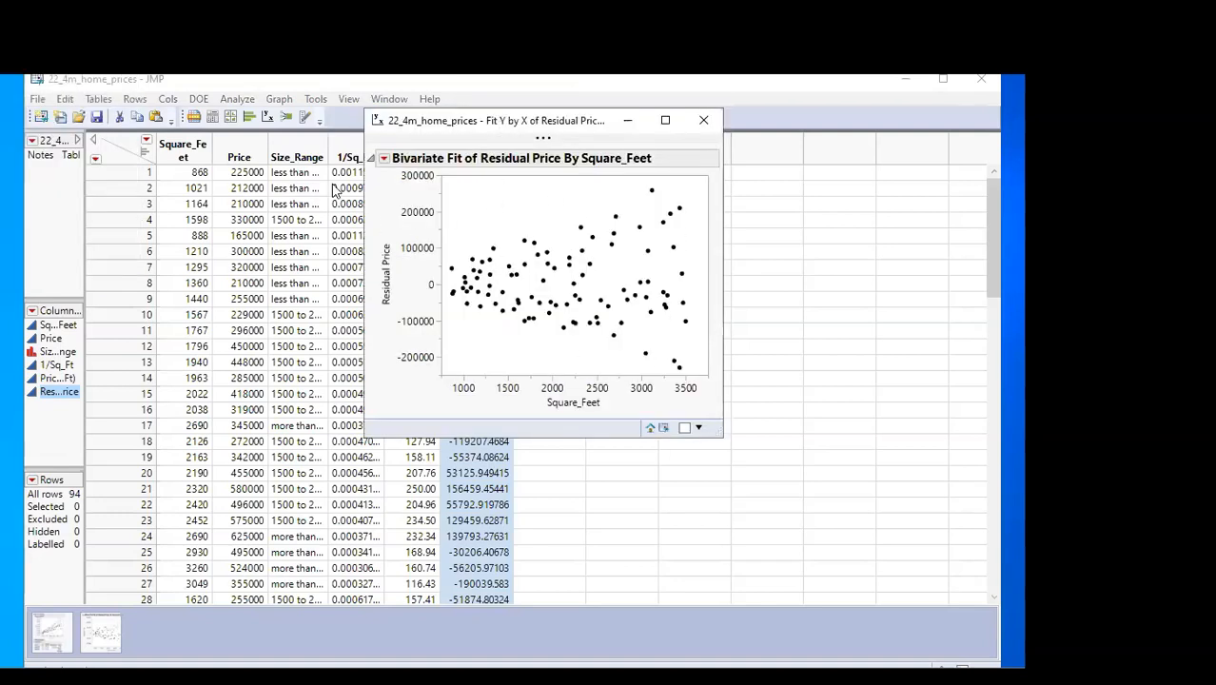
Add a linear fit line to the residual plot and place its window beside the slide's residual plot for comparison
{"action": "left_click", "coordinate": [383, 158]}
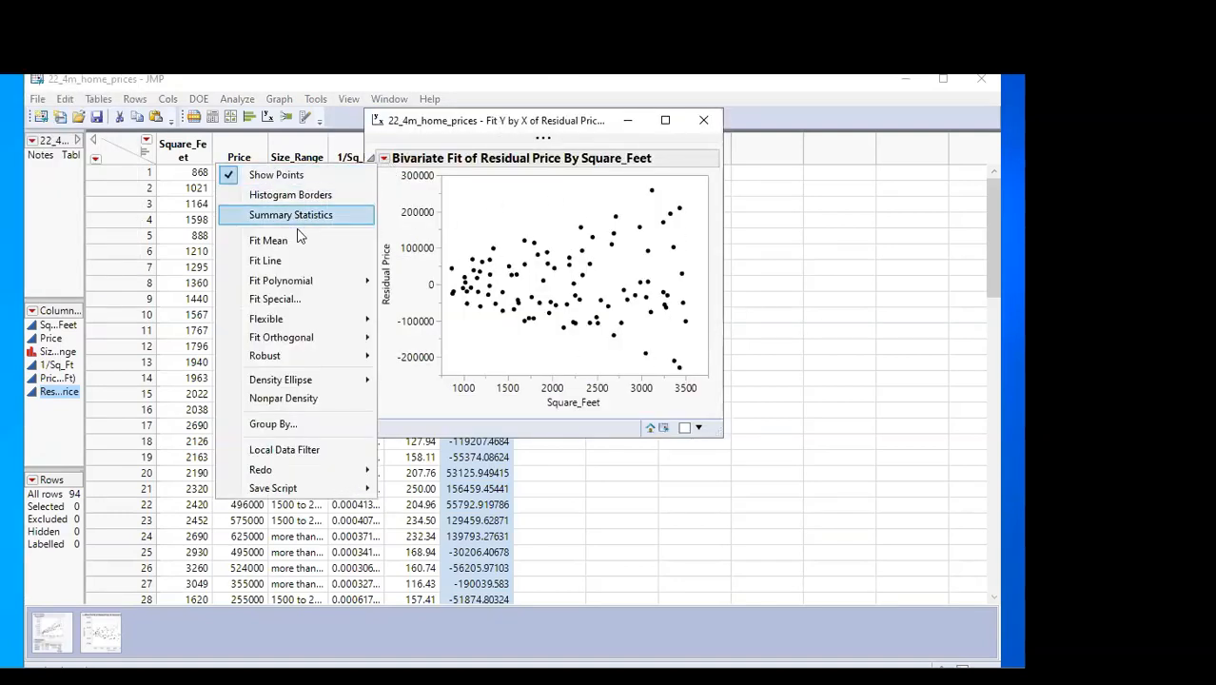
{"action": "left_click", "coordinate": [289, 261]}
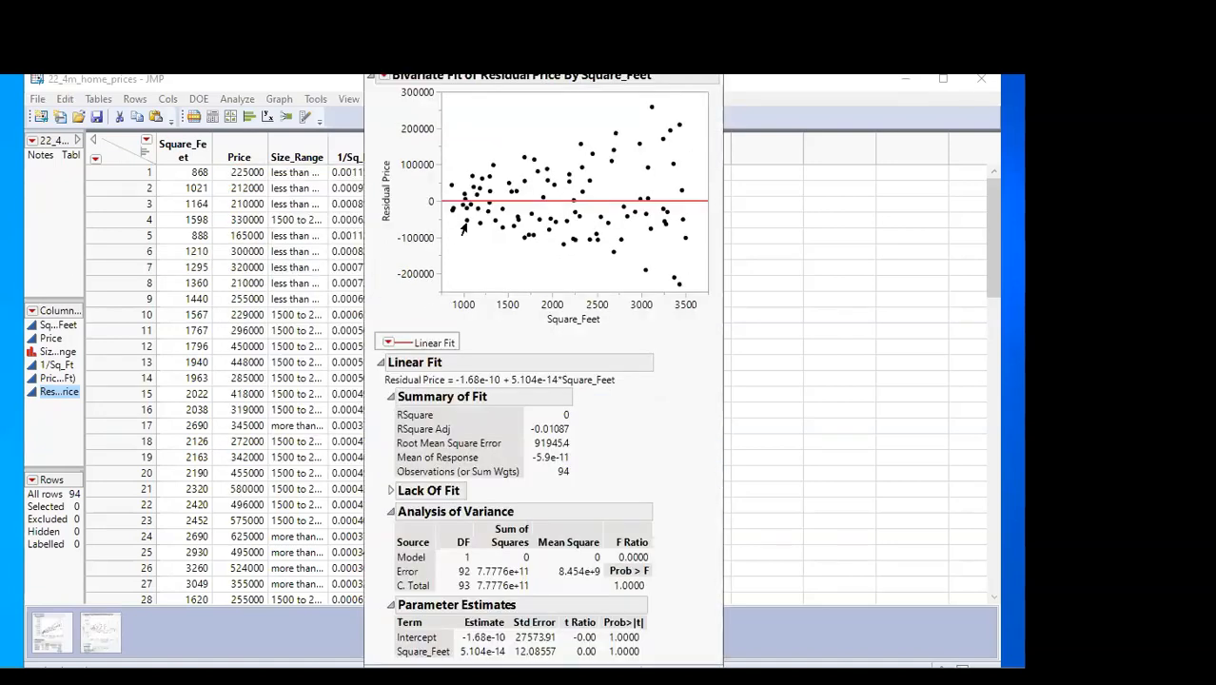
{"action": "mouse_move", "coordinate": [451, 208]}
{"action": "mouse_move", "coordinate": [478, 224]}
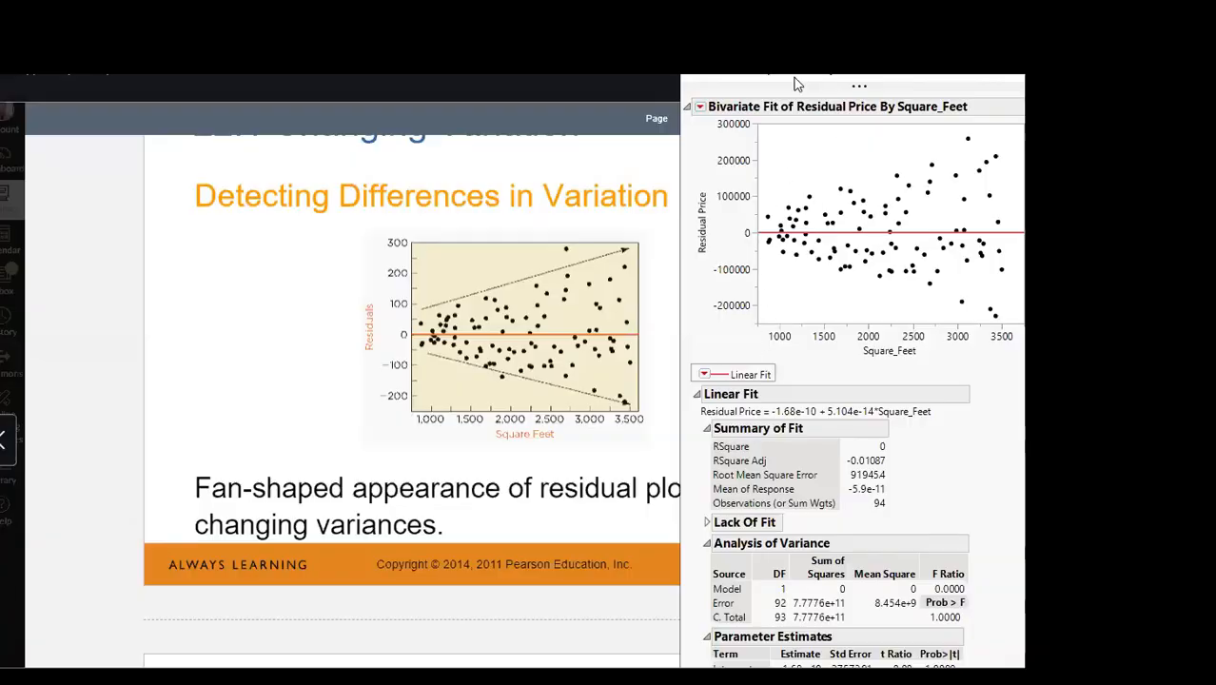
{"action": "left_click_drag", "start_coordinate": [797, 85], "coordinate": [778, 186]}
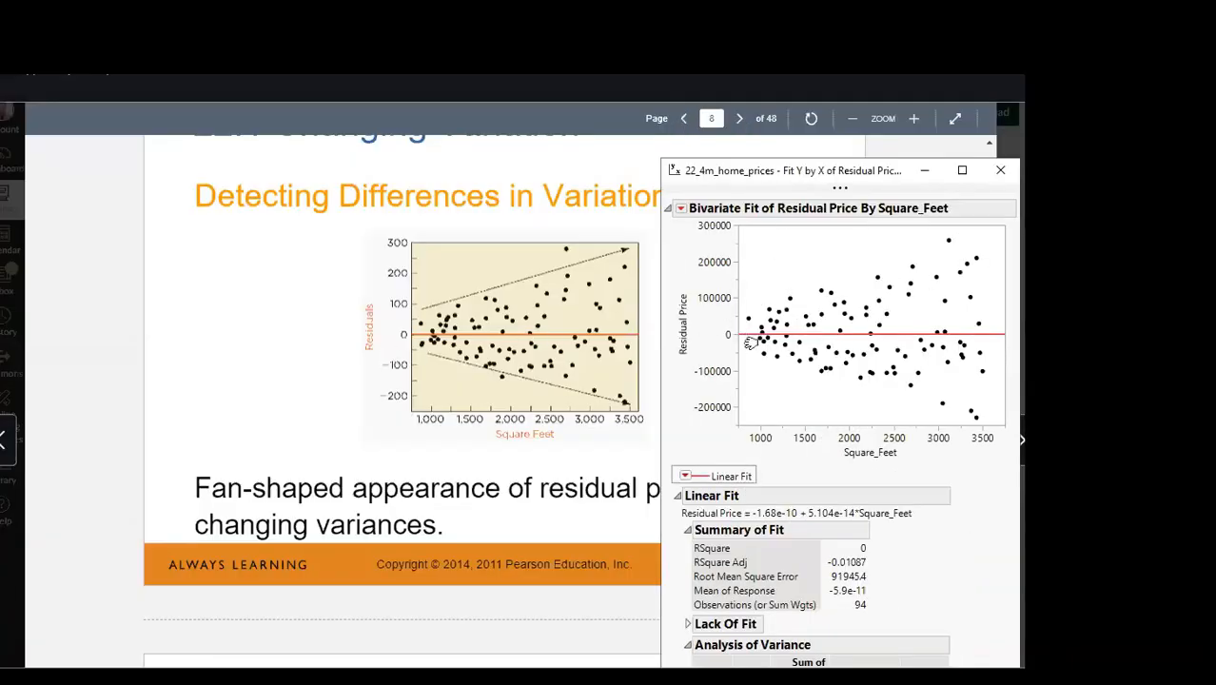
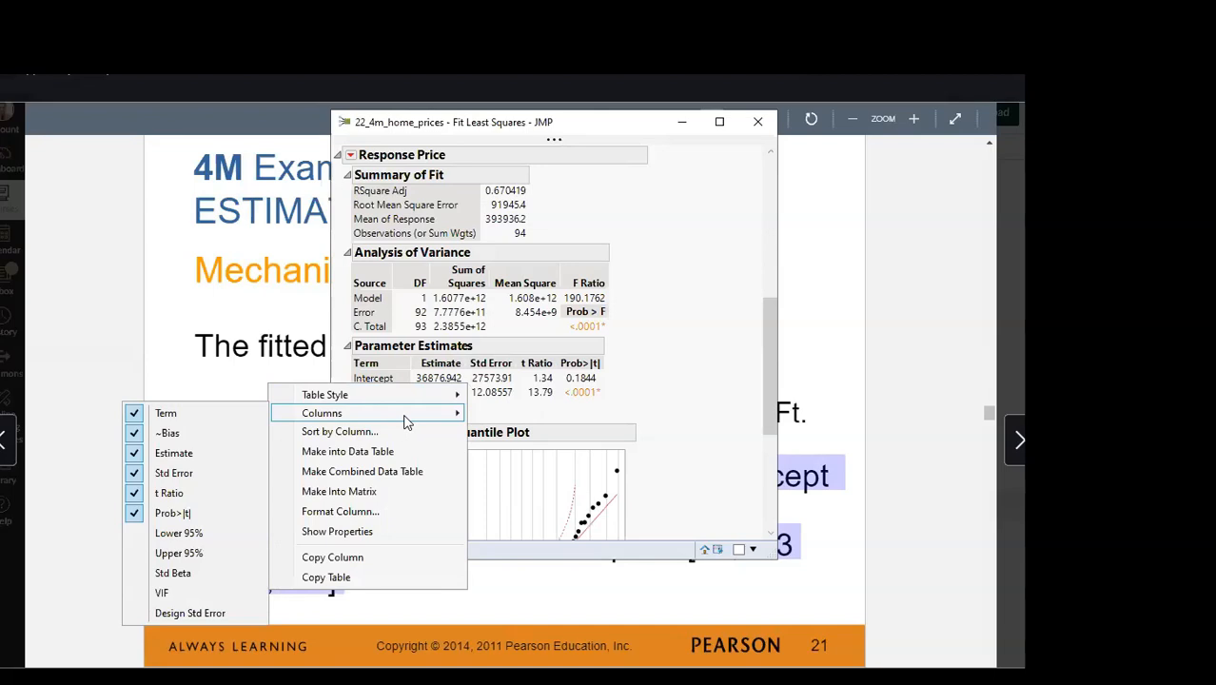
Add the Lower 95% and Upper 95% columns to the Parameter Estimates table of the Price report
{"action": "left_click", "coordinate": [202, 536]}
{"action": "right_click", "coordinate": [468, 381]}
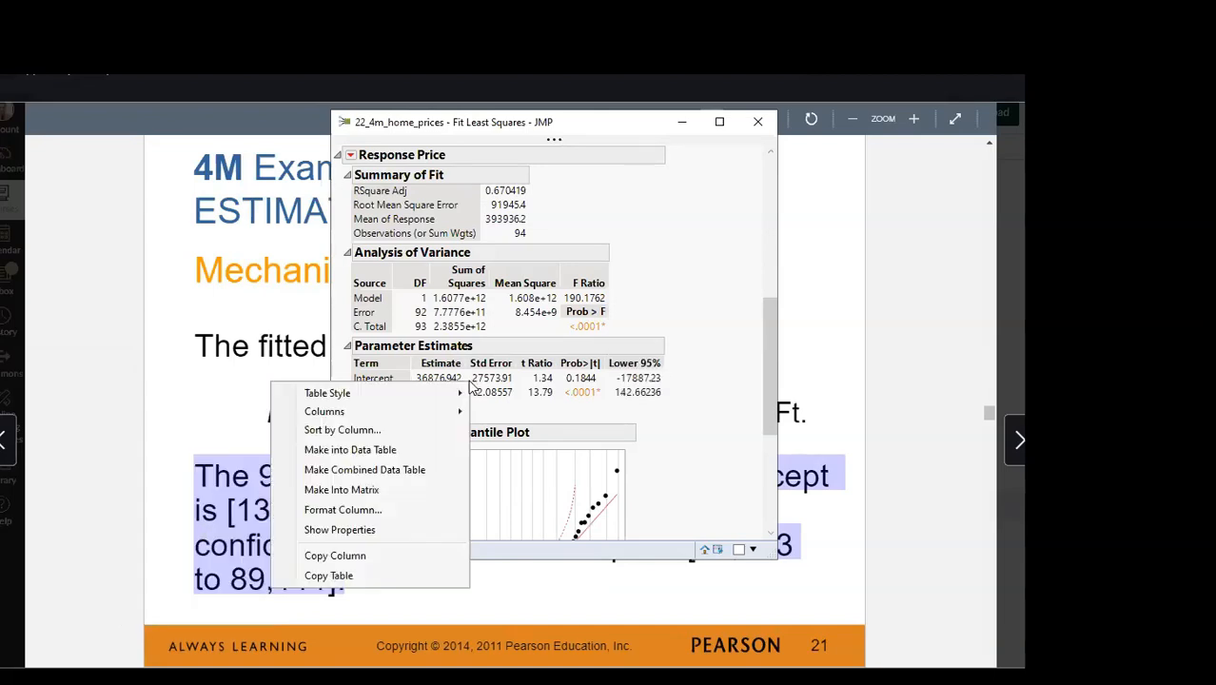
{"action": "mouse_move", "coordinate": [328, 411]}
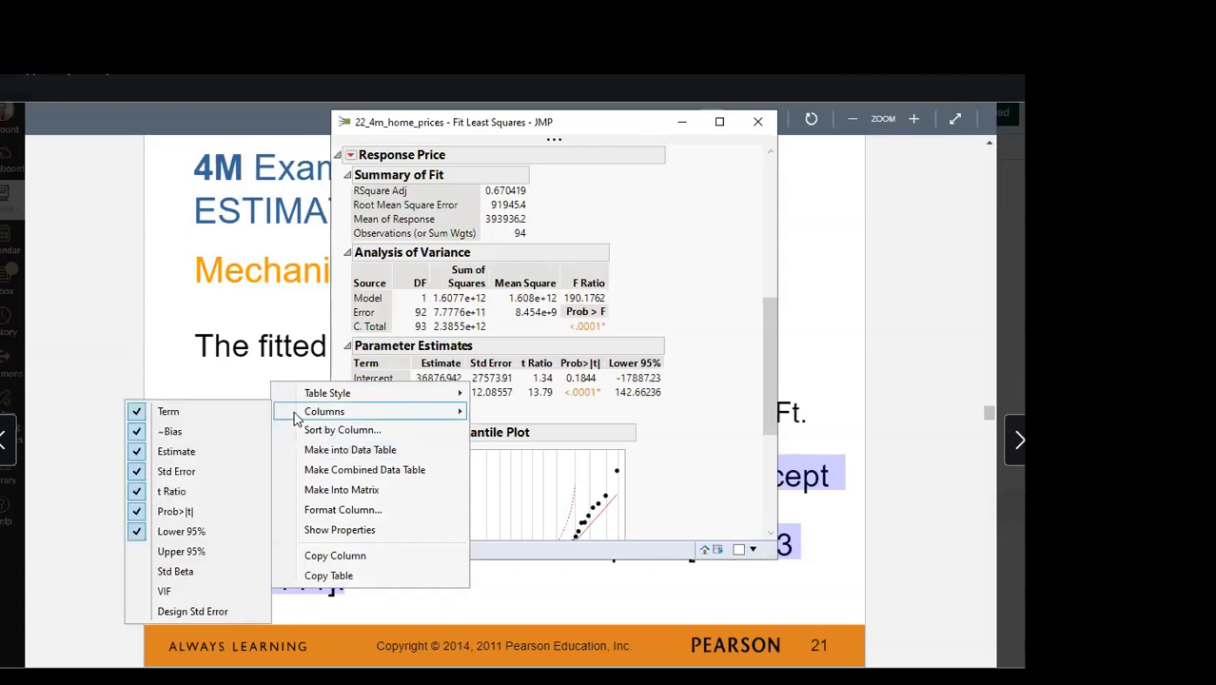
{"action": "left_click", "coordinate": [194, 554]}
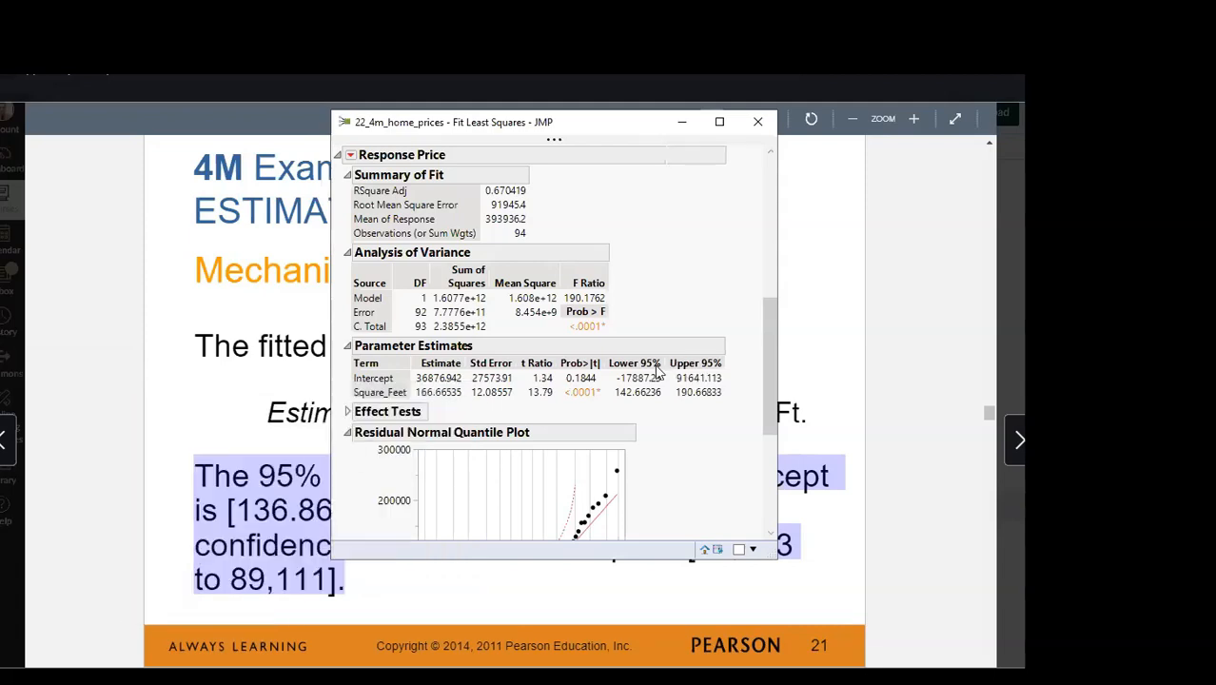
Bring up the home prices data table, widen the Price_per_Square_Foot_($/SqFt) column to fit its name, and select the 1/Sq_Ft column
{"action": "scroll", "coordinate": [551, 256], "scroll_direction": "up", "scroll_amount": 5}
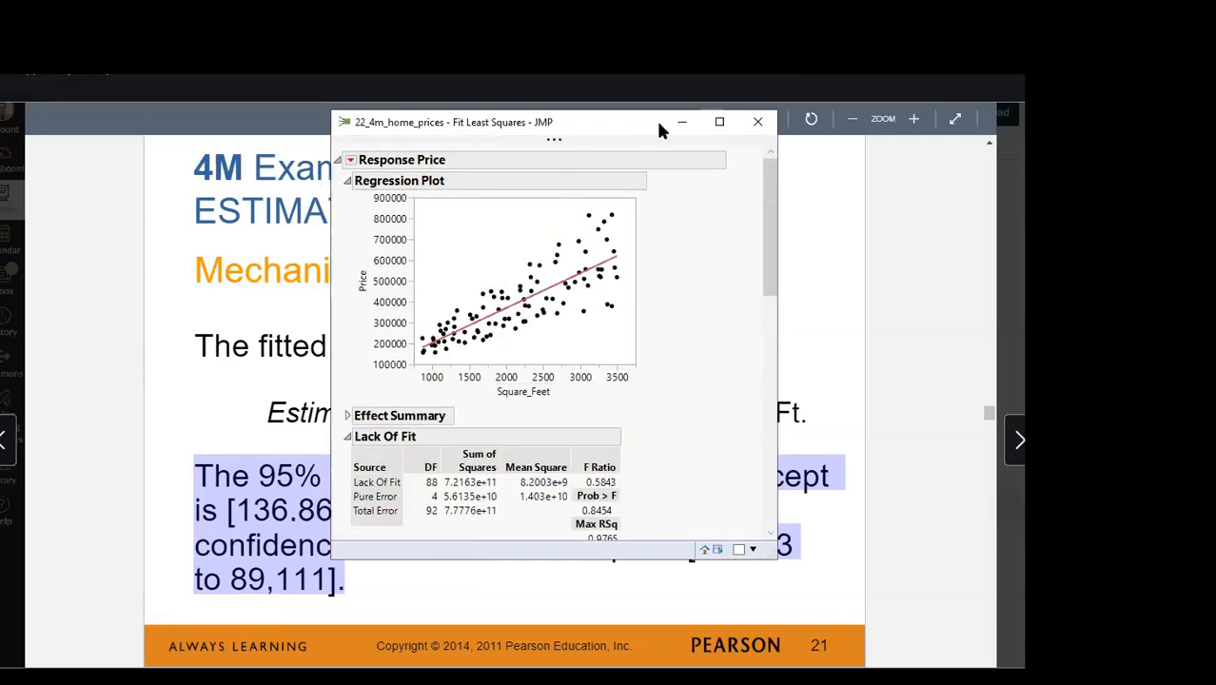
{"action": "left_click_drag", "start_coordinate": [613, 129], "coordinate": [631, 145]}
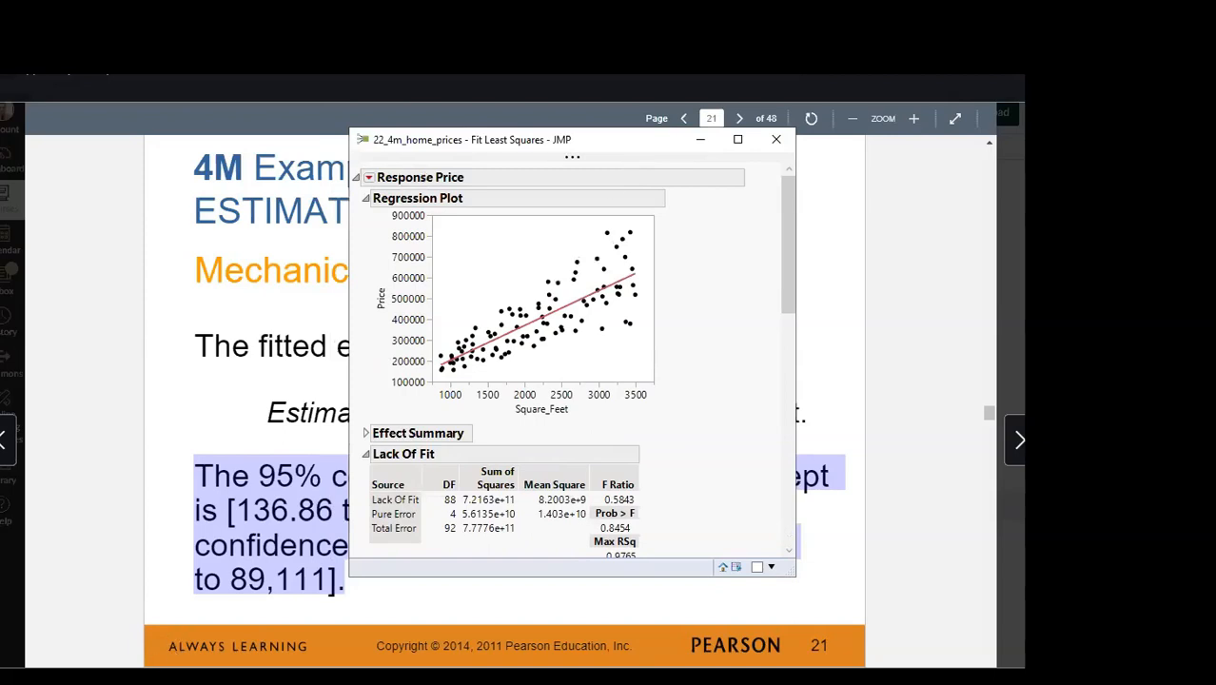
{"action": "left_click", "coordinate": [190, 677]}
{"action": "left_click", "coordinate": [172, 586]}
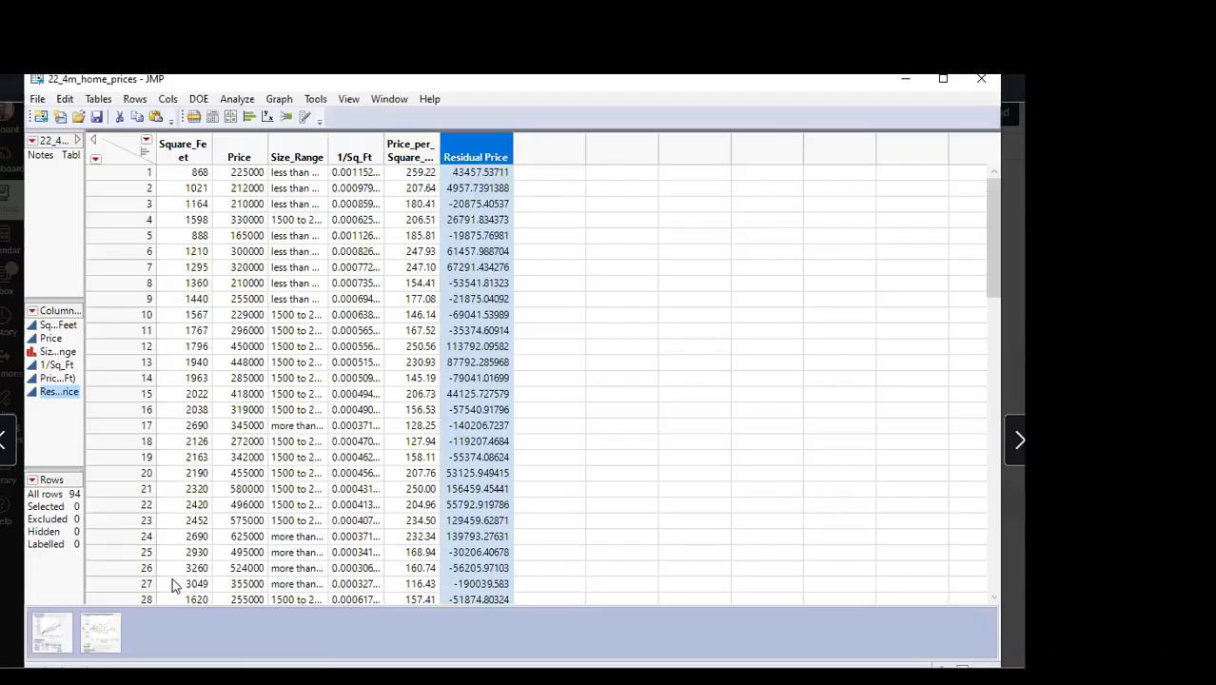
{"action": "left_click", "coordinate": [247, 148]}
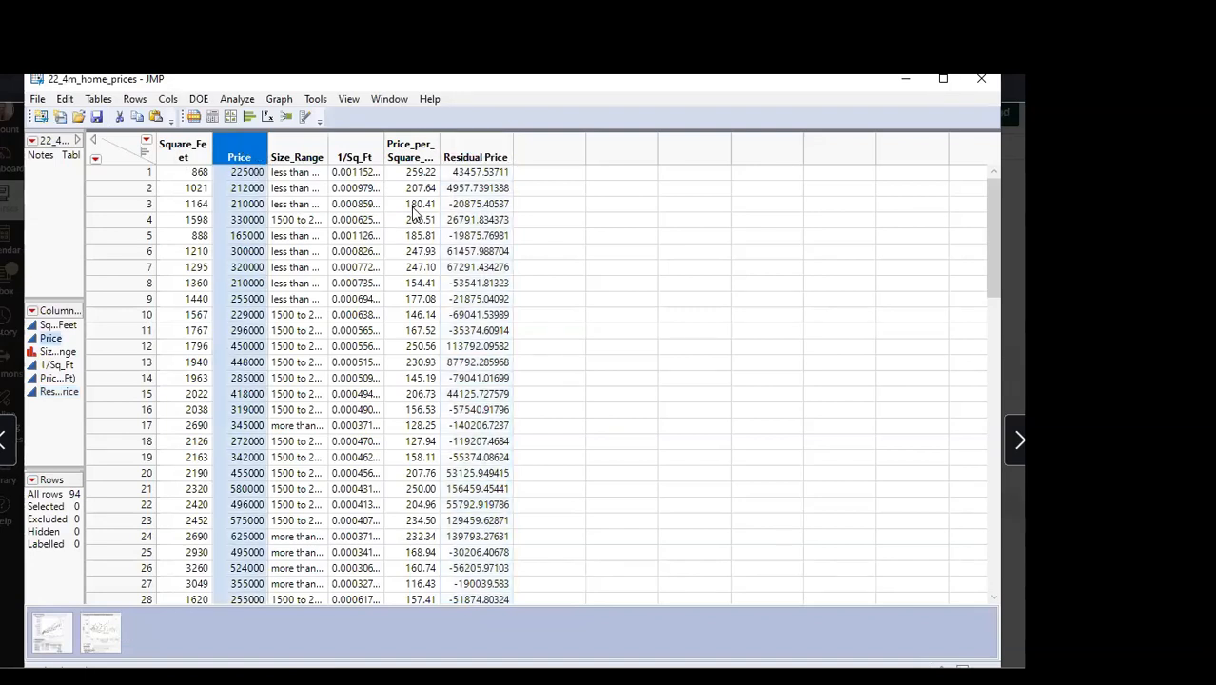
{"action": "left_click", "coordinate": [410, 149]}
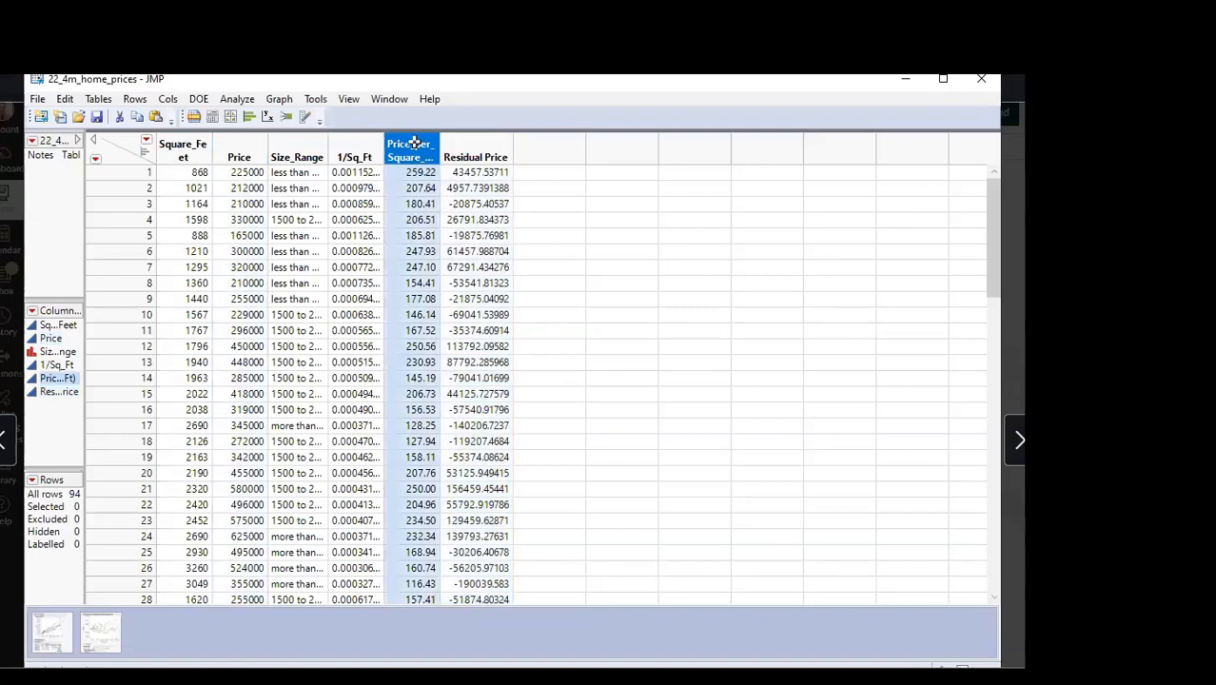
{"action": "left_click_drag", "start_coordinate": [440, 151], "coordinate": [491, 152]}
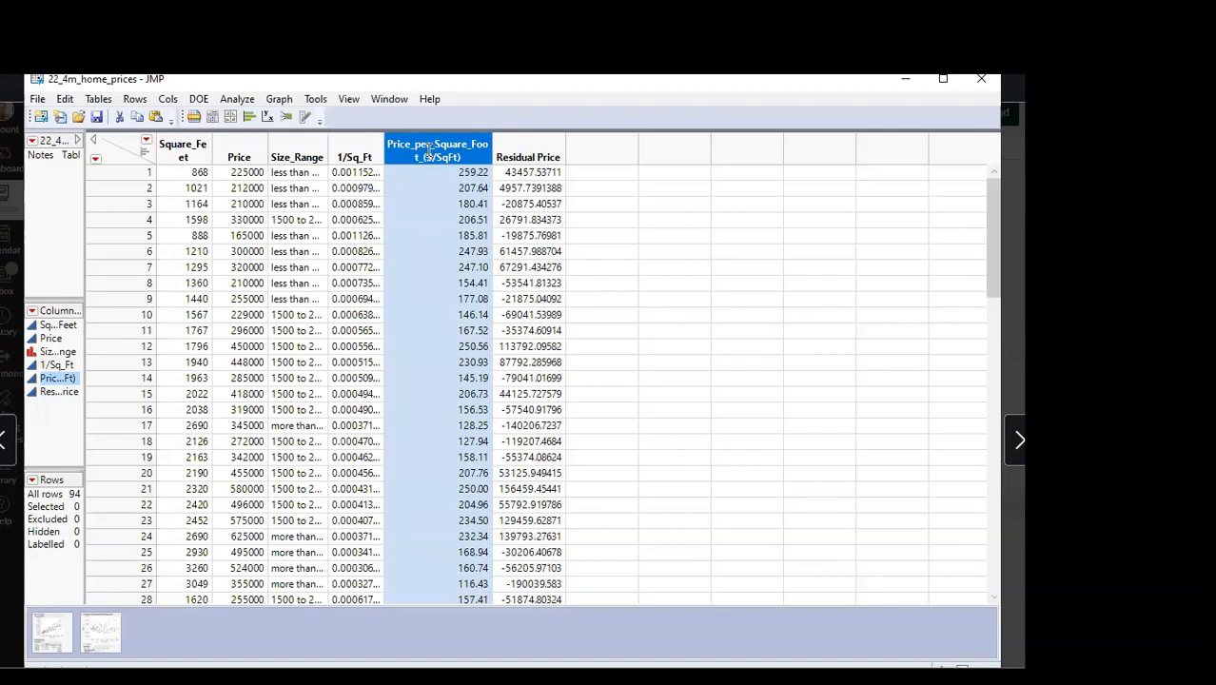
{"action": "left_click", "coordinate": [354, 143]}
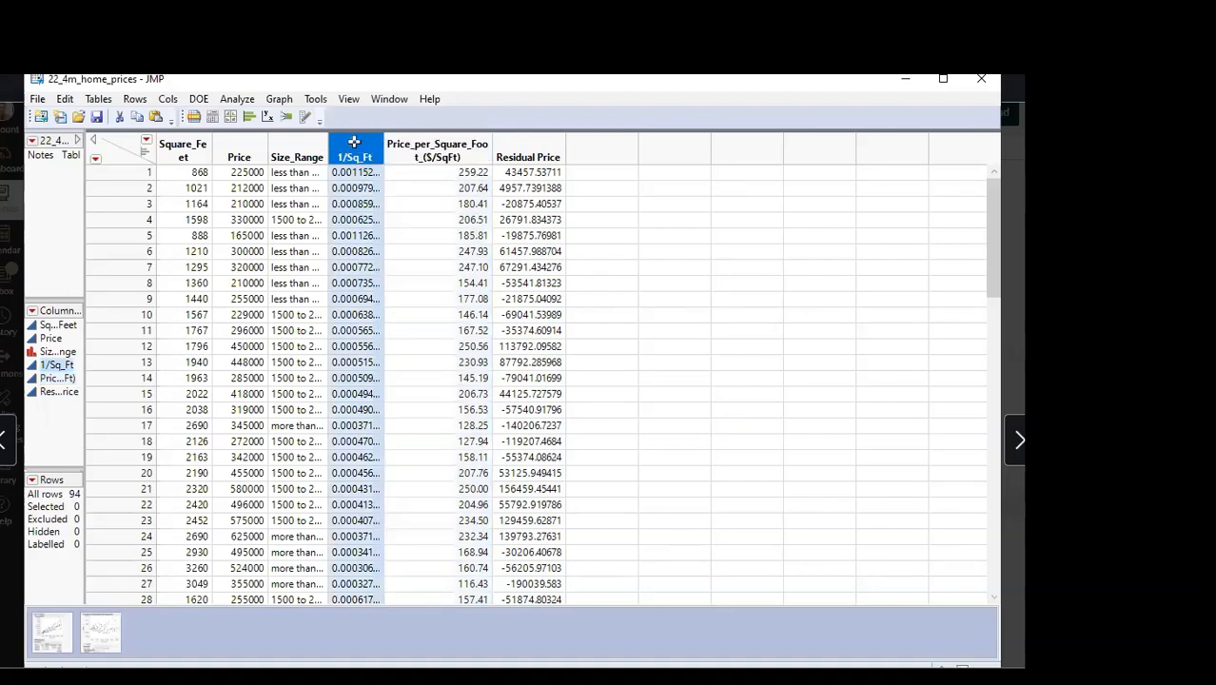
Return to the Price least squares report and review its regression plot and parameter estimates
{"action": "left_click", "coordinate": [905, 85]}
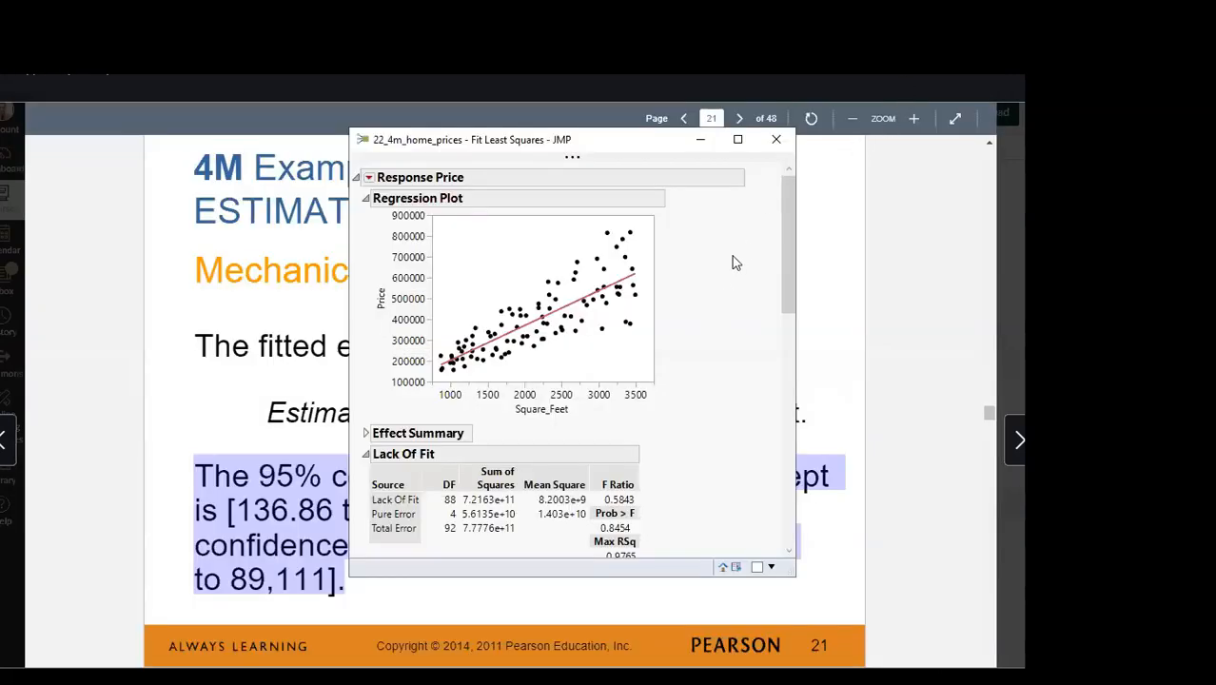
{"action": "left_click_drag", "start_coordinate": [625, 140], "coordinate": [667, 91]}
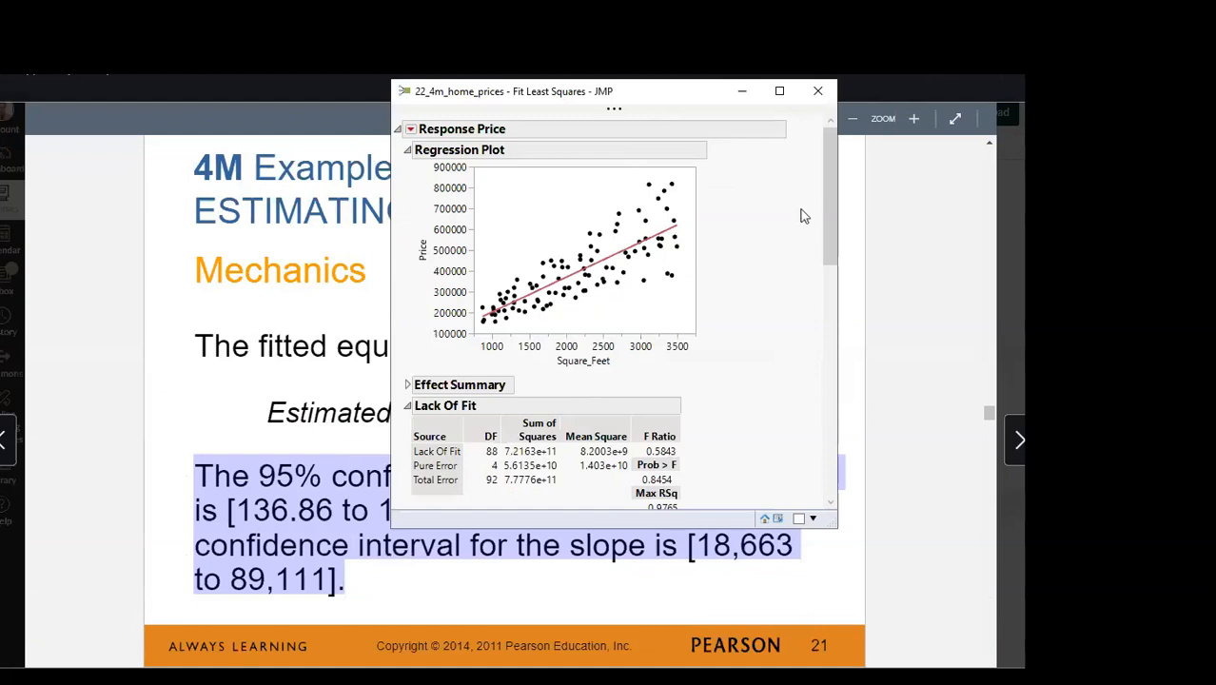
{"action": "left_click_drag", "start_coordinate": [827, 191], "coordinate": [852, 309]}
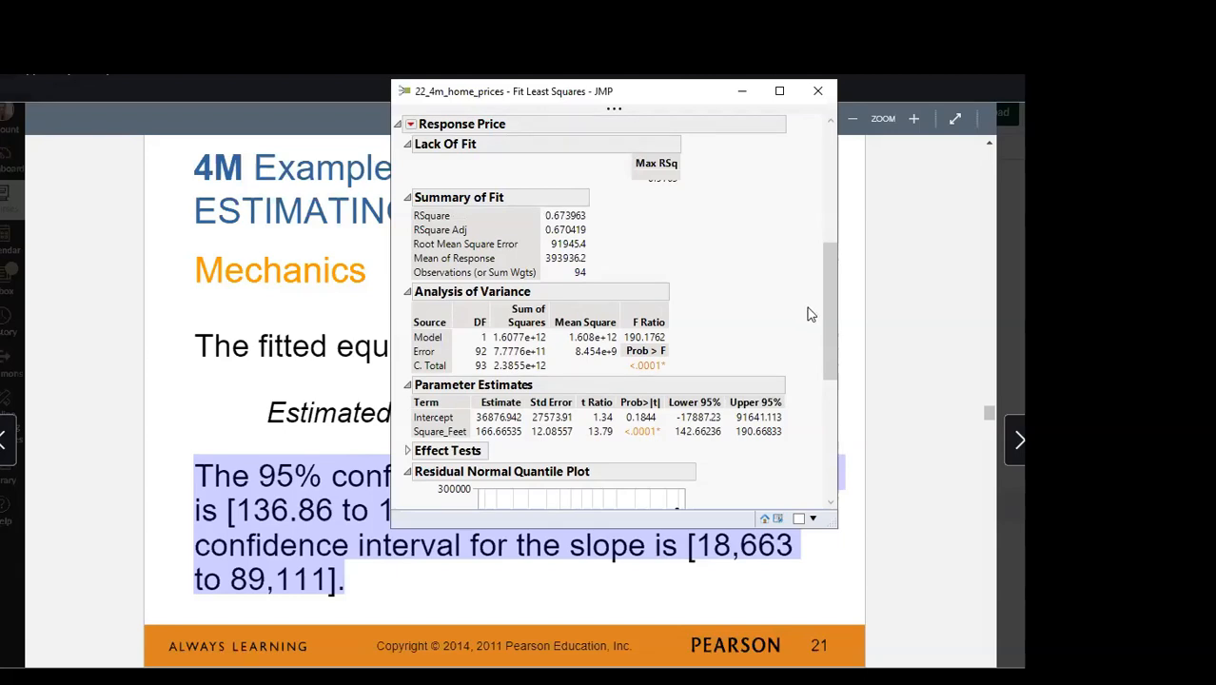
Minimize the Price report and go to slide 26, 22.2 Outliers, in the lecture slides
{"action": "left_click", "coordinate": [747, 98]}
{"action": "scroll", "coordinate": [539, 376], "scroll_direction": "down", "scroll_amount": 3}
{"action": "scroll", "coordinate": [539, 377], "scroll_direction": "down", "scroll_amount": 10}
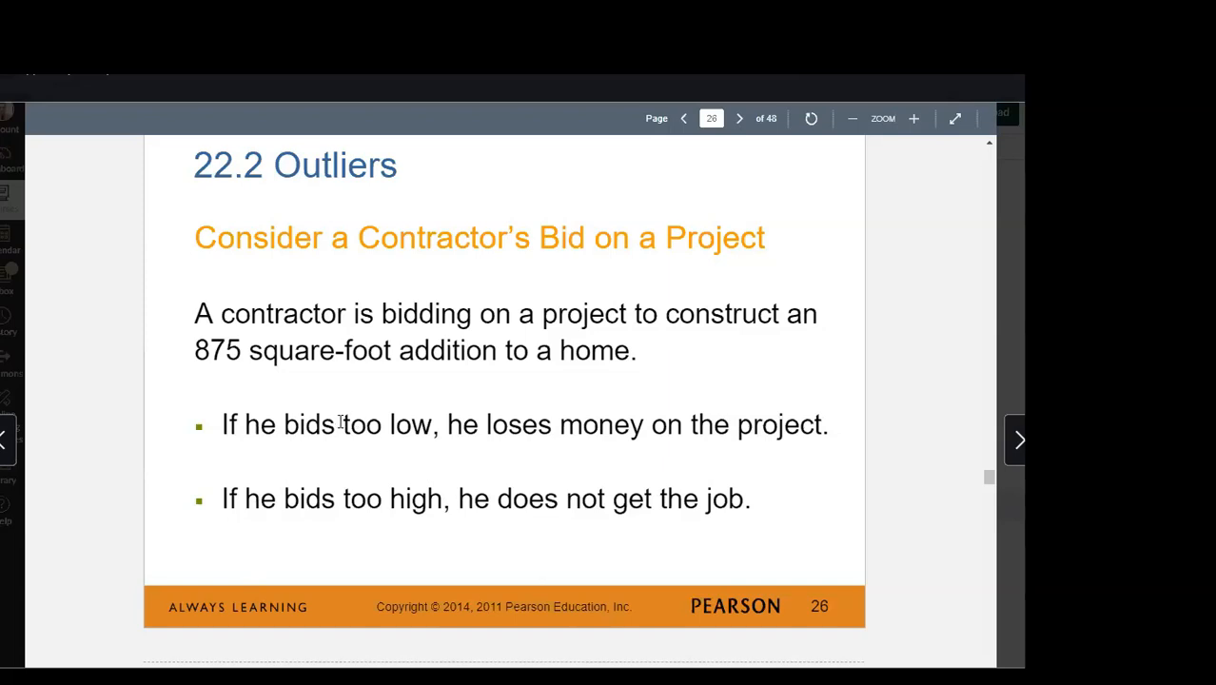
Run a Multivariate analysis on the home prices data table with Price and Square_Feet as the Y columns, and bring its report into view
{"action": "mouse_move", "coordinate": [214, 675]}
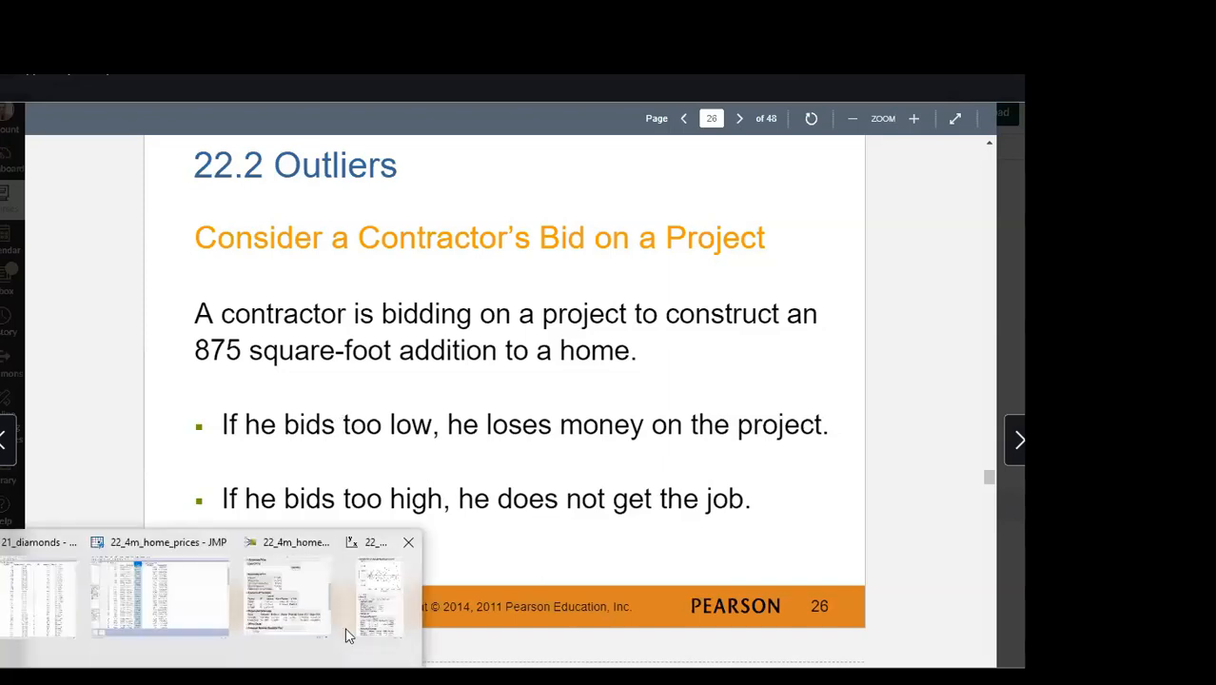
{"action": "left_click", "coordinate": [150, 547]}
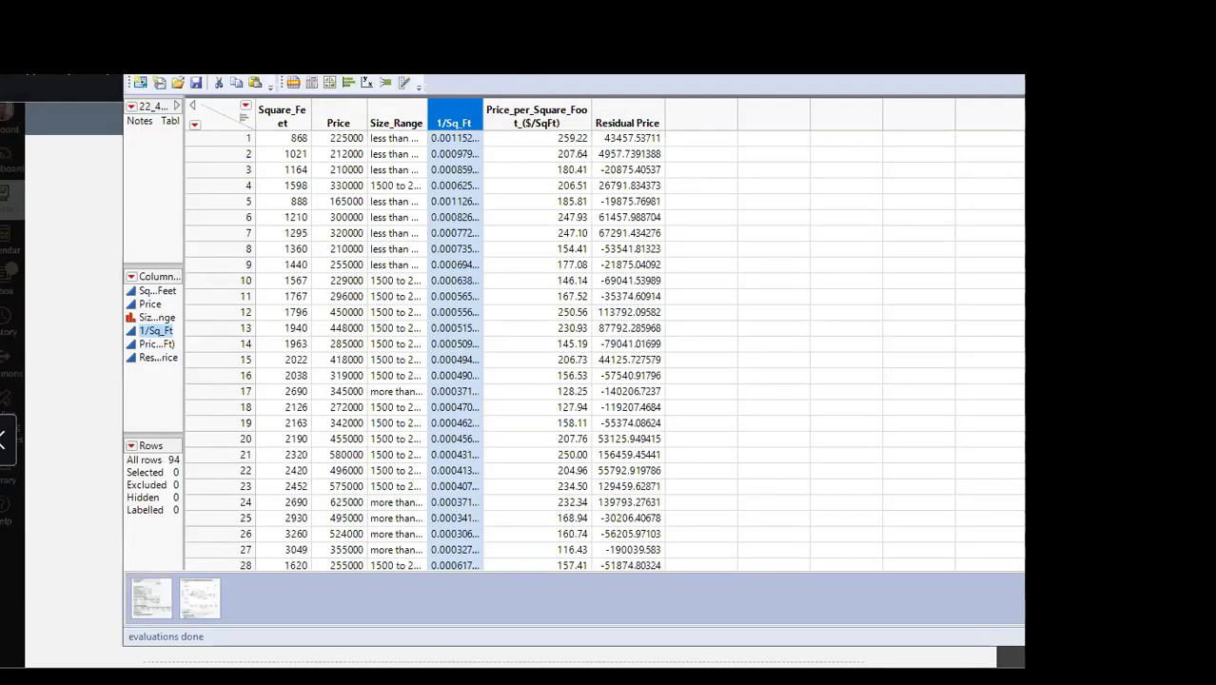
{"action": "left_click", "coordinate": [331, 72]}
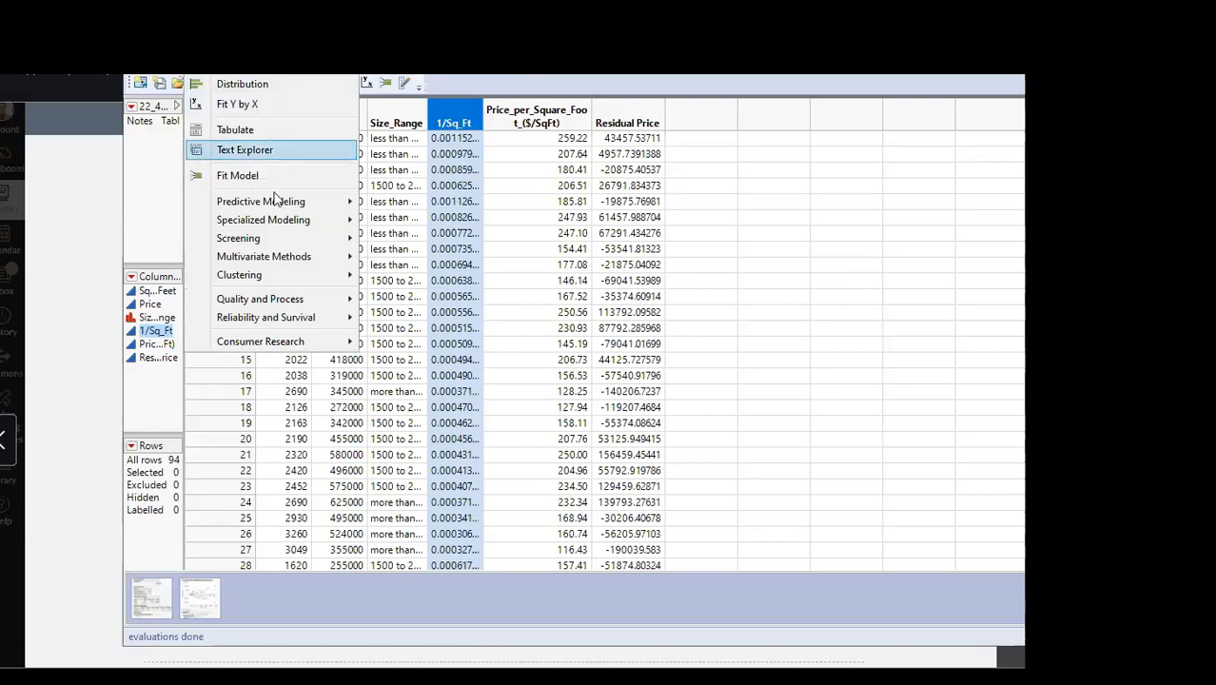
{"action": "mouse_move", "coordinate": [270, 221]}
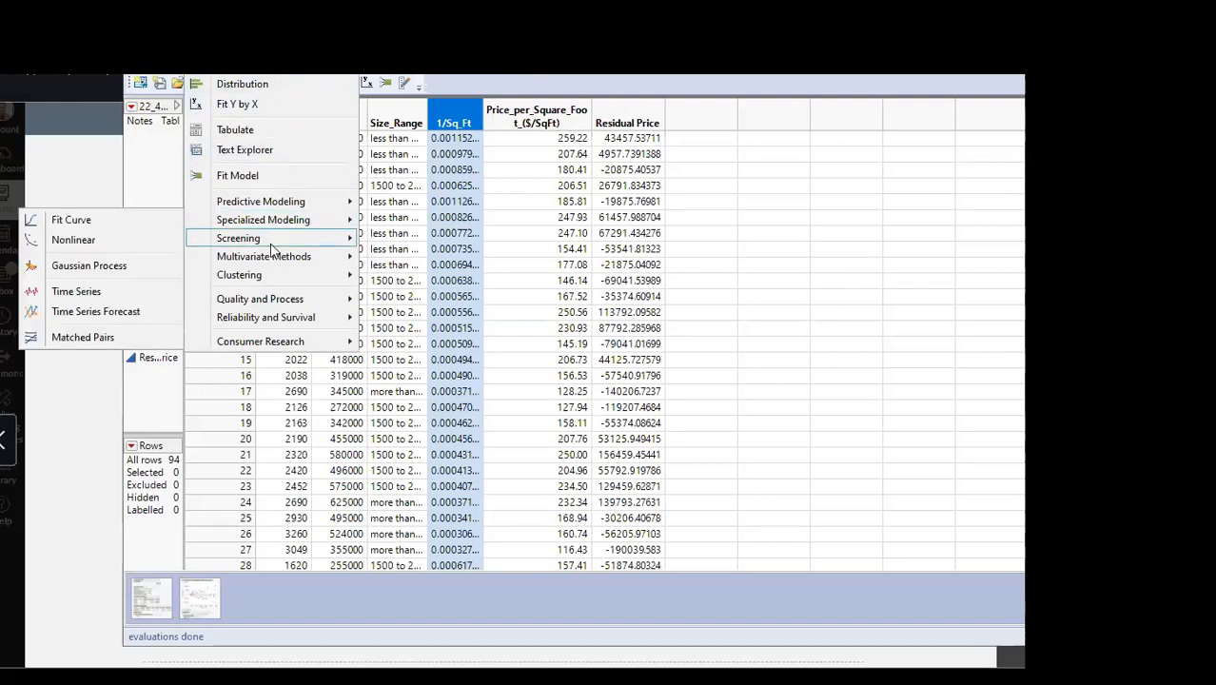
{"action": "mouse_move", "coordinate": [296, 265]}
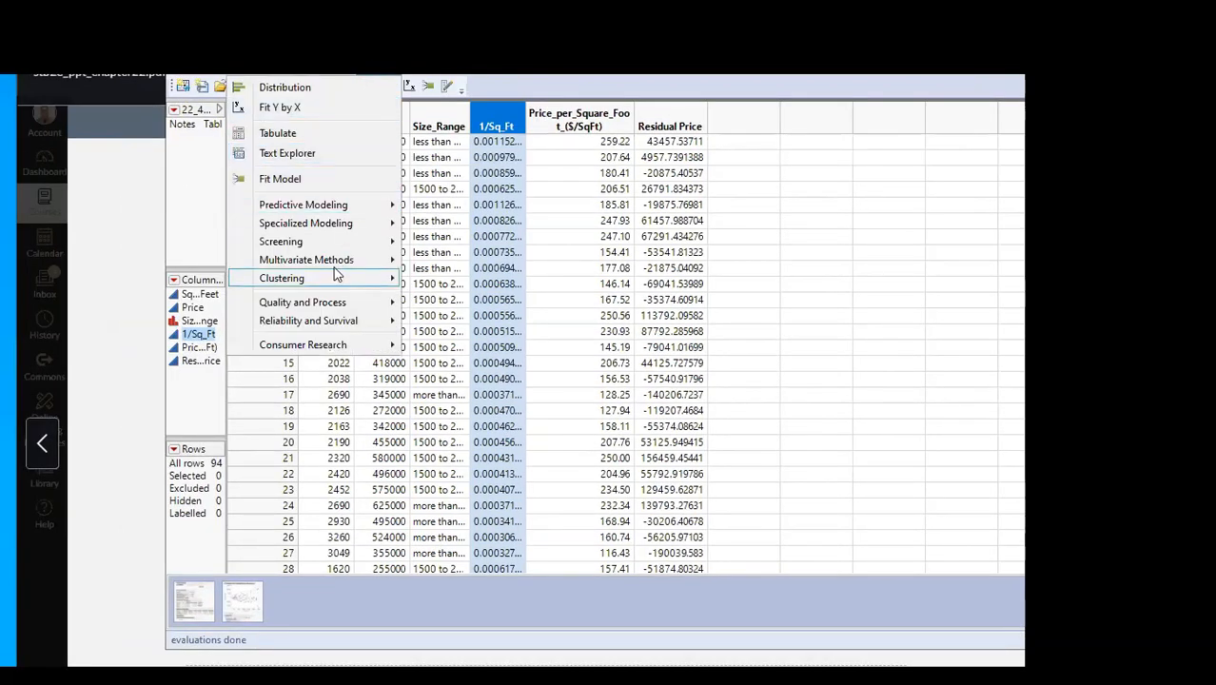
{"action": "mouse_move", "coordinate": [331, 266]}
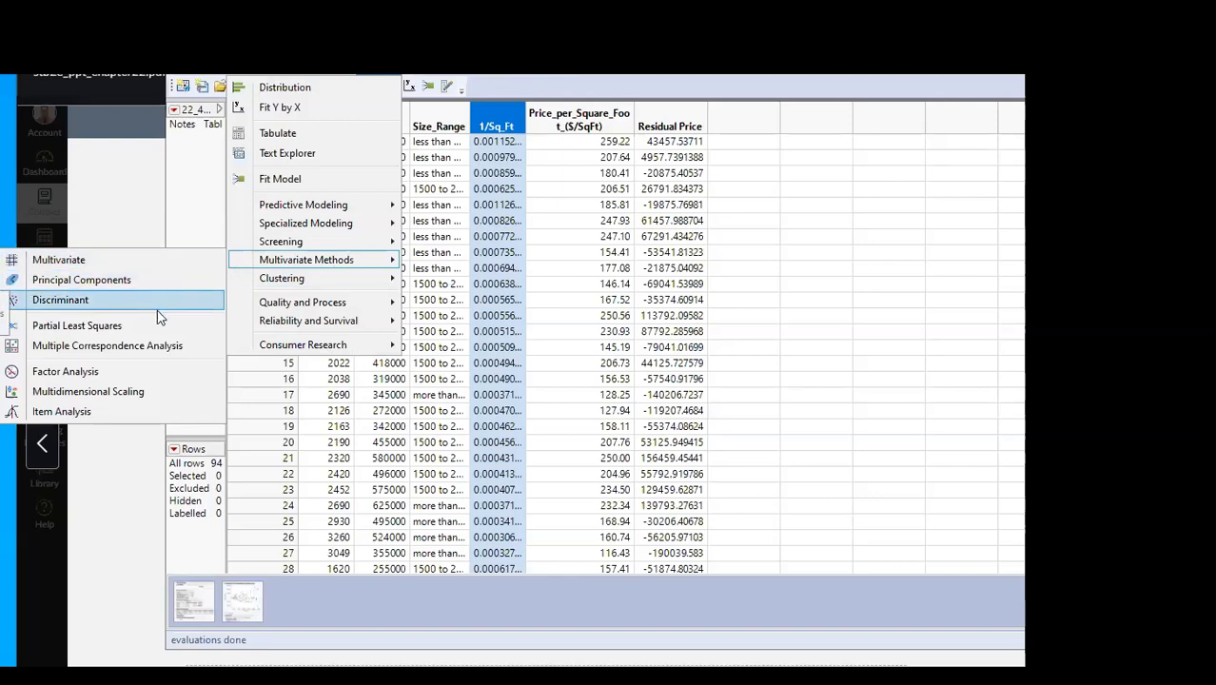
{"action": "left_click", "coordinate": [114, 266]}
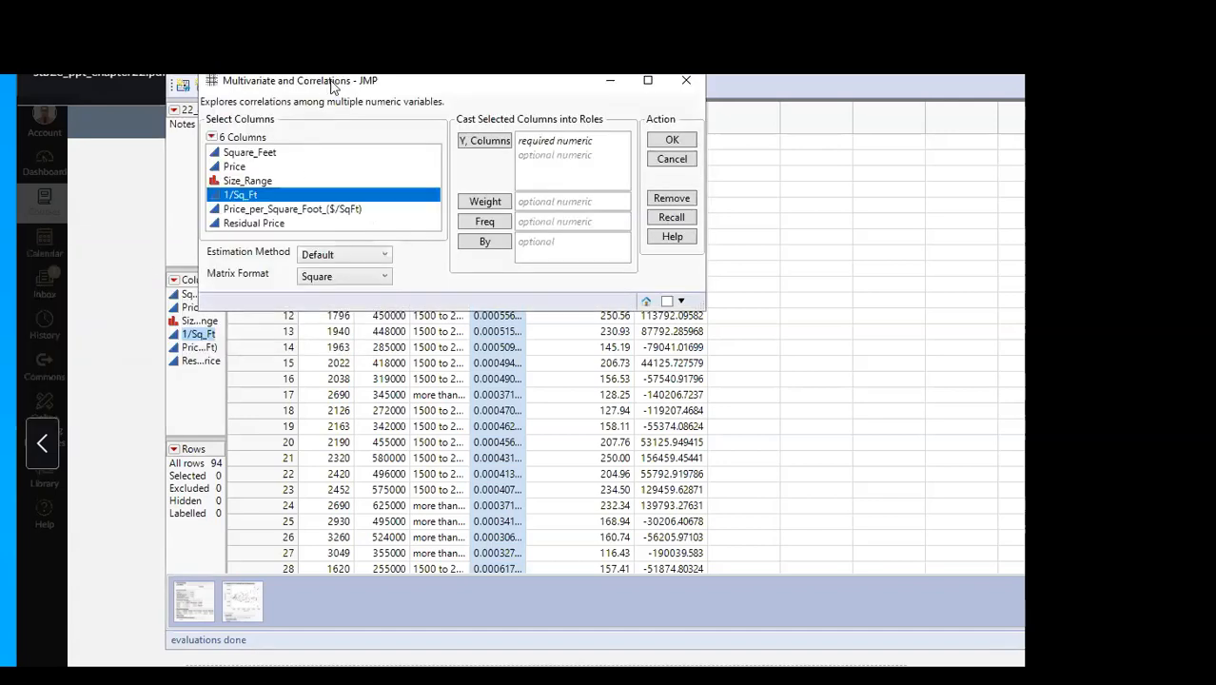
{"action": "left_click_drag", "start_coordinate": [333, 87], "coordinate": [556, 185]}
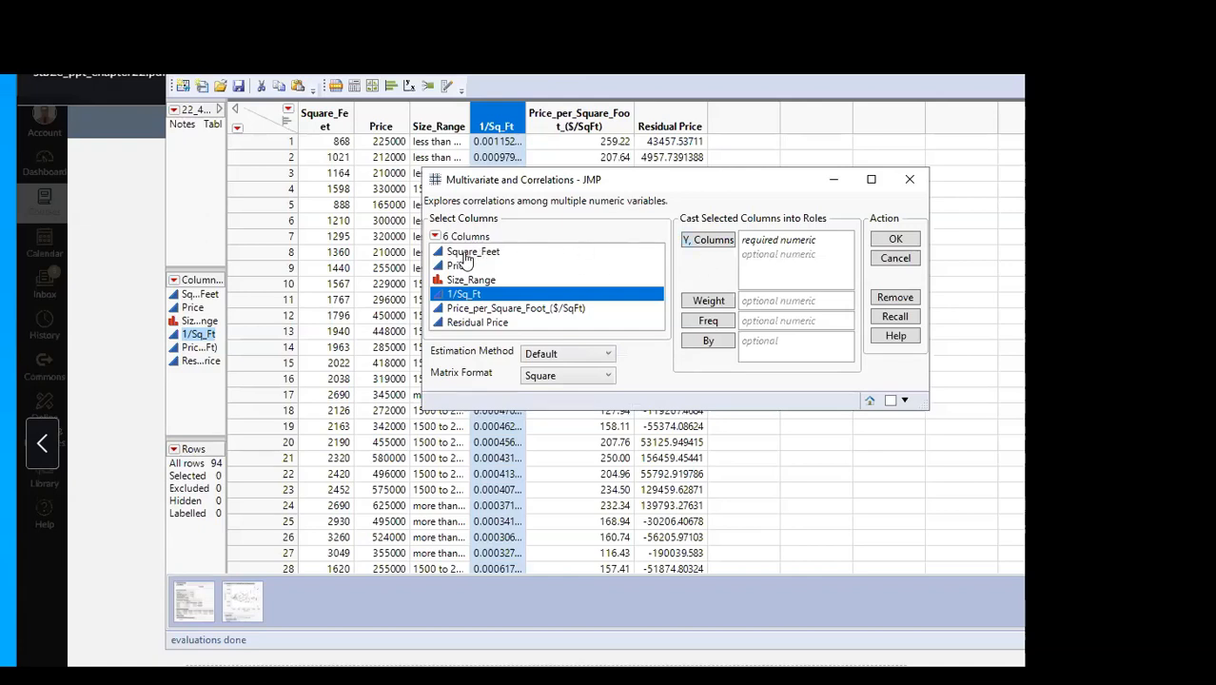
{"action": "left_click_drag", "start_coordinate": [462, 268], "coordinate": [742, 264]}
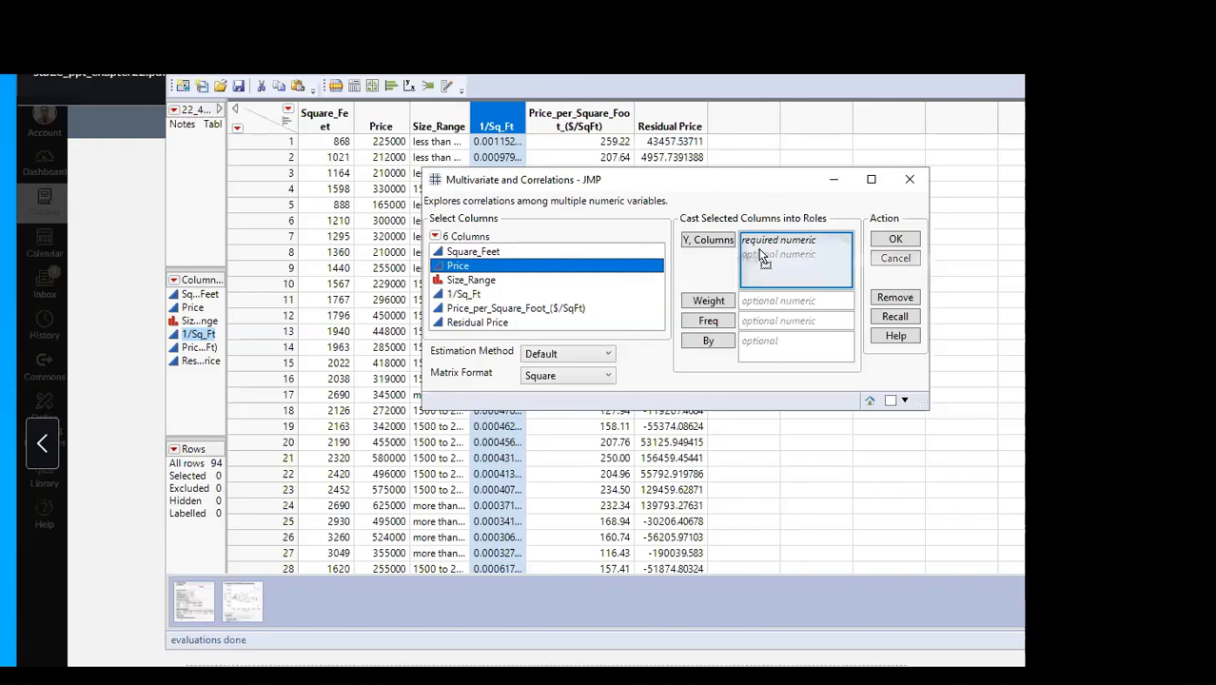
{"action": "left_click_drag", "start_coordinate": [466, 252], "coordinate": [850, 264]}
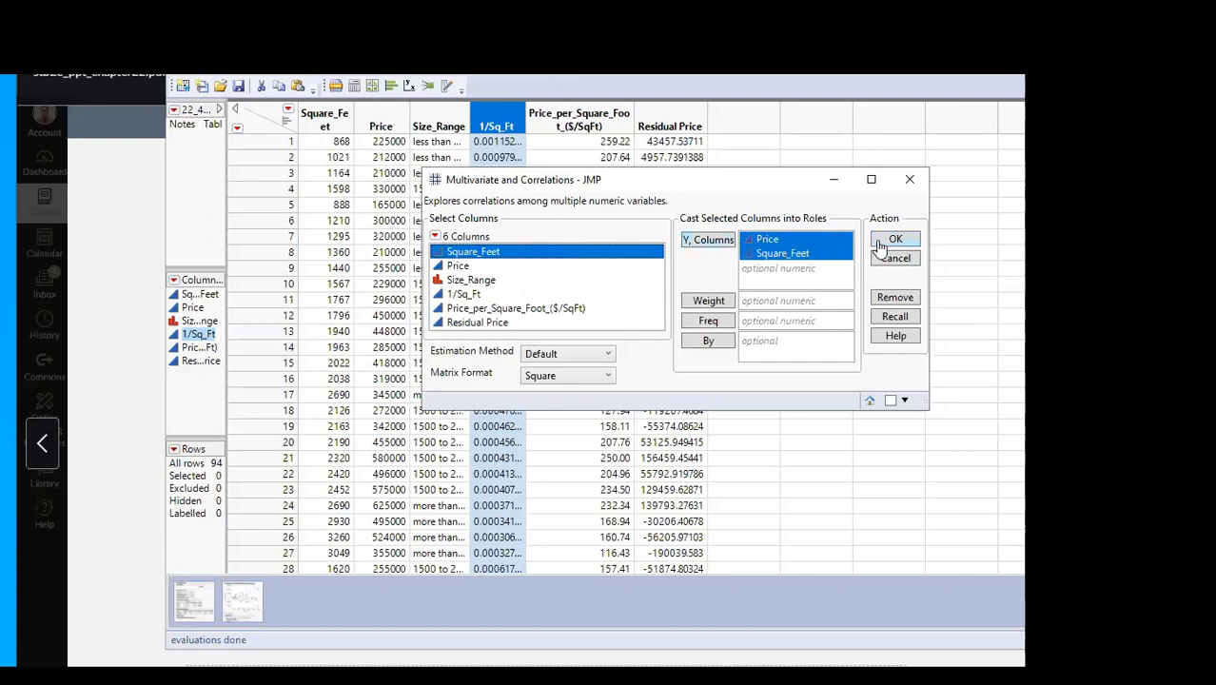
{"action": "left_click", "coordinate": [895, 243]}
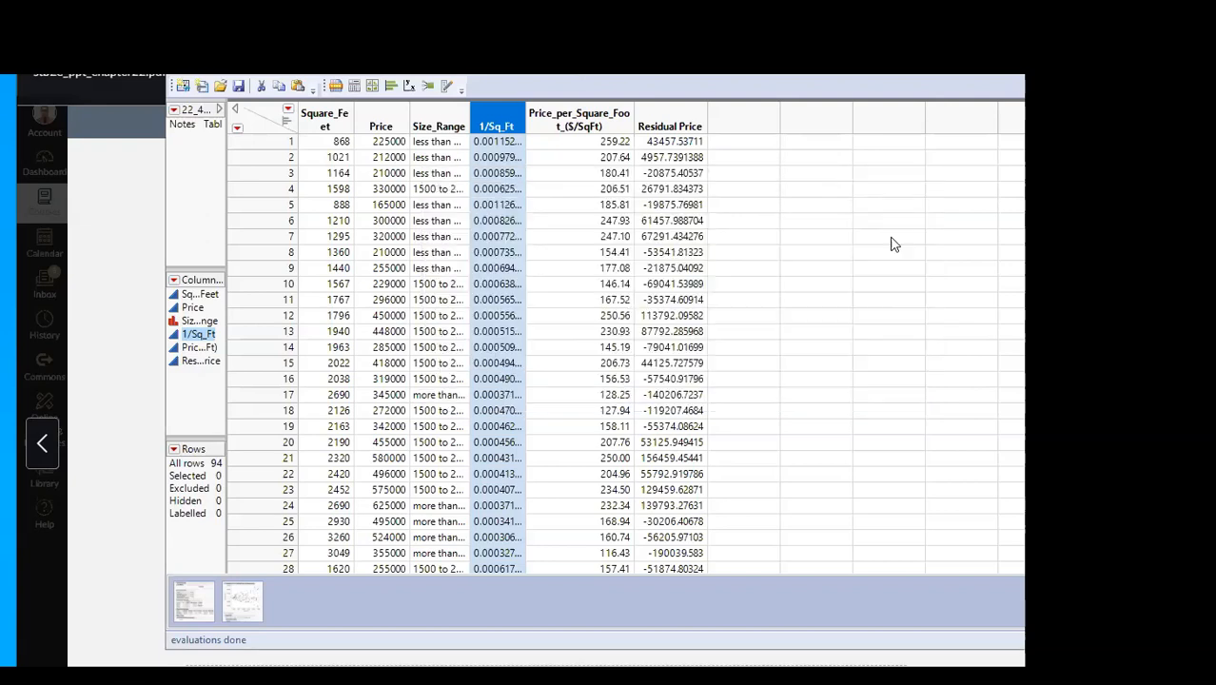
{"action": "left_click_drag", "start_coordinate": [497, 3], "coordinate": [728, 51]}
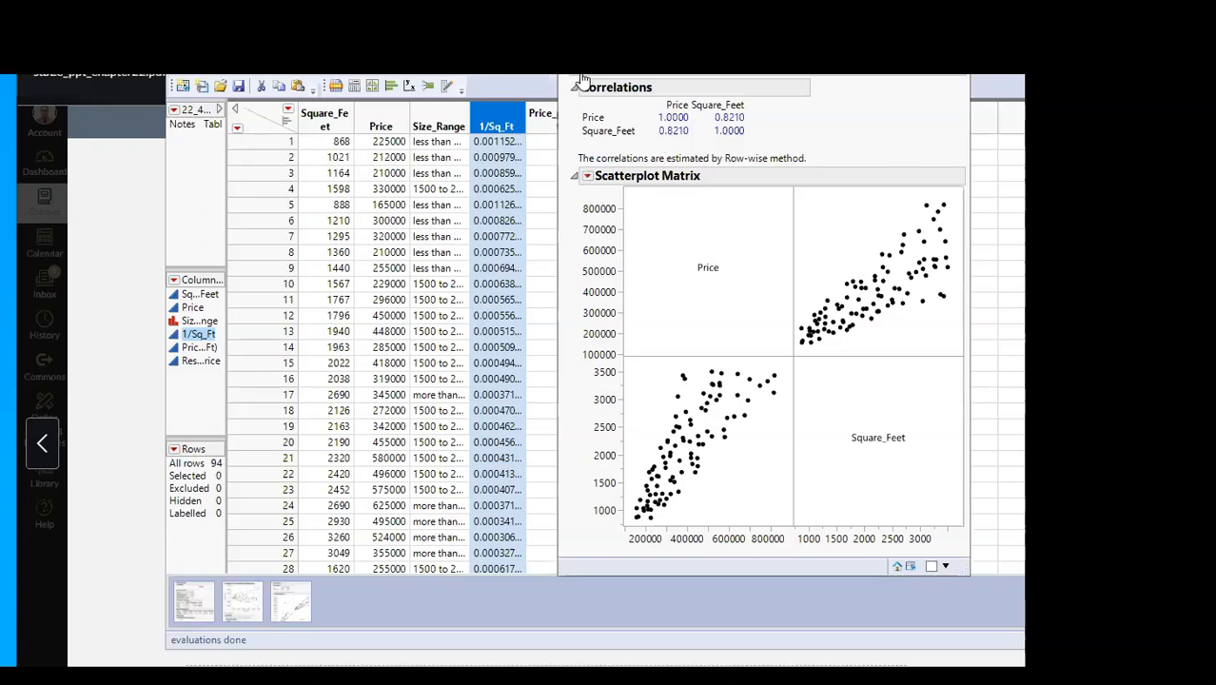
Add a Mahalanobis Distances outlier analysis to the Multivariate report
{"action": "left_click", "coordinate": [579, 79]}
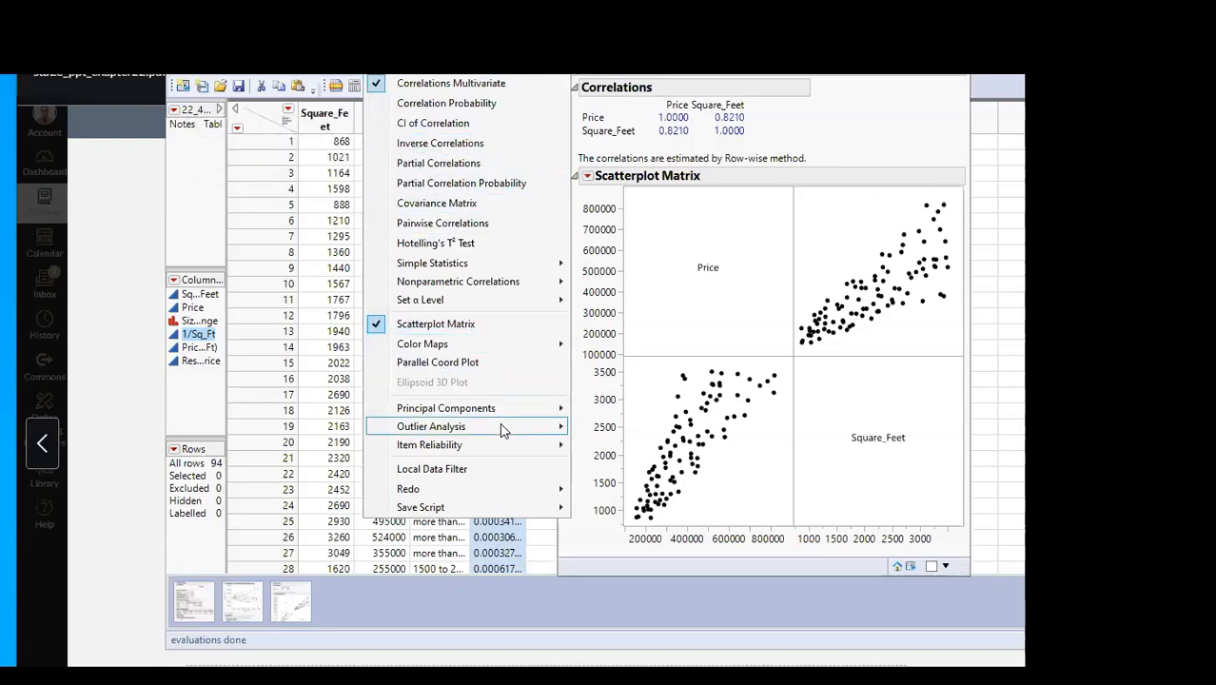
{"action": "mouse_move", "coordinate": [461, 431]}
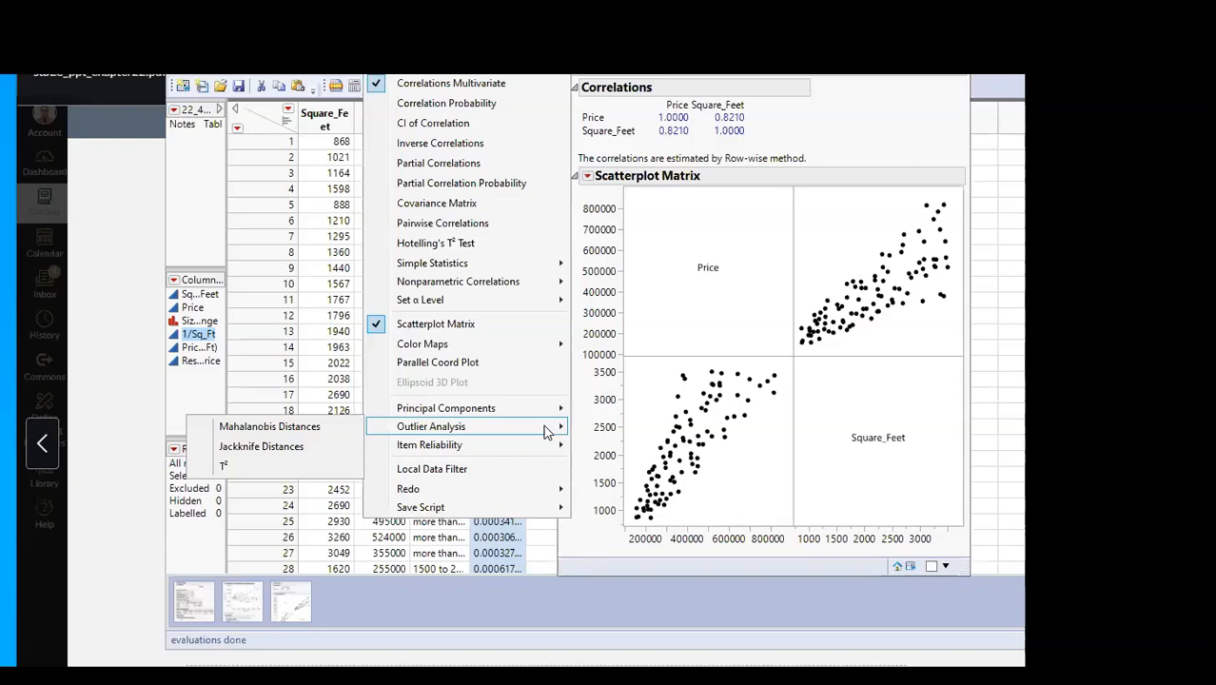
{"action": "left_click", "coordinate": [269, 427]}
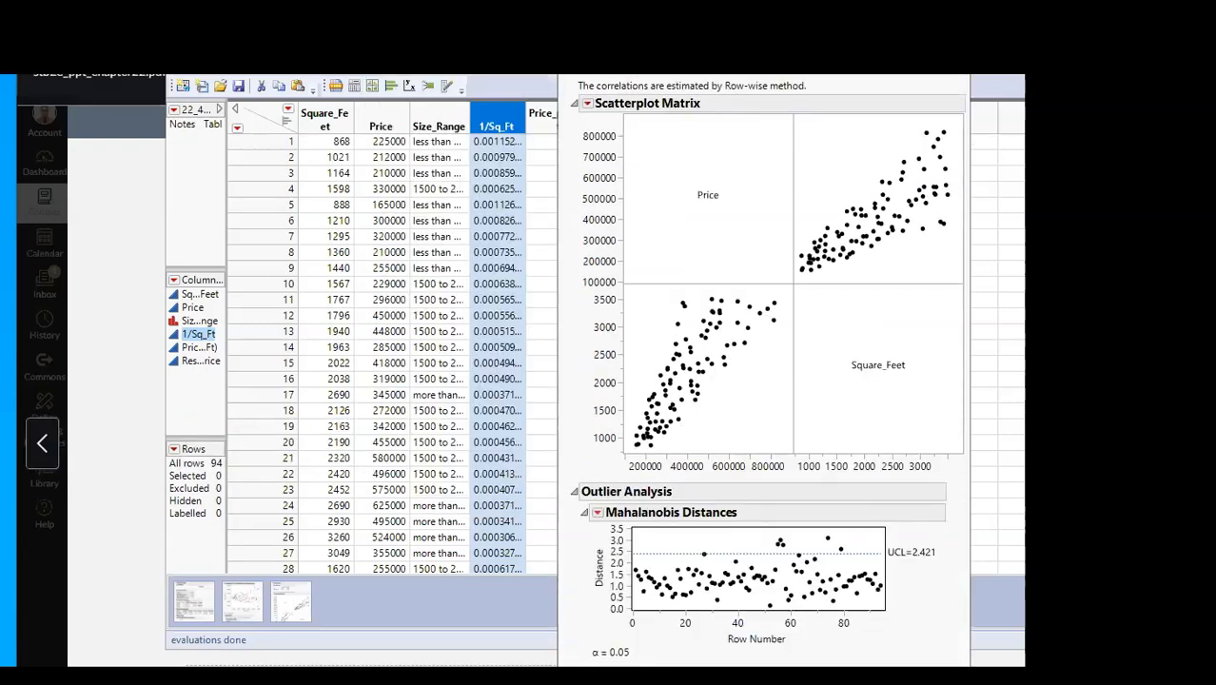
Move and enlarge the Multivariate report window, and stretch the Mahalanobis Distances plot to about twice its width
{"action": "left_click_drag", "start_coordinate": [795, 0], "coordinate": [317, 44]}
{"action": "scroll", "coordinate": [394, 237], "scroll_direction": "down", "scroll_amount": 5}
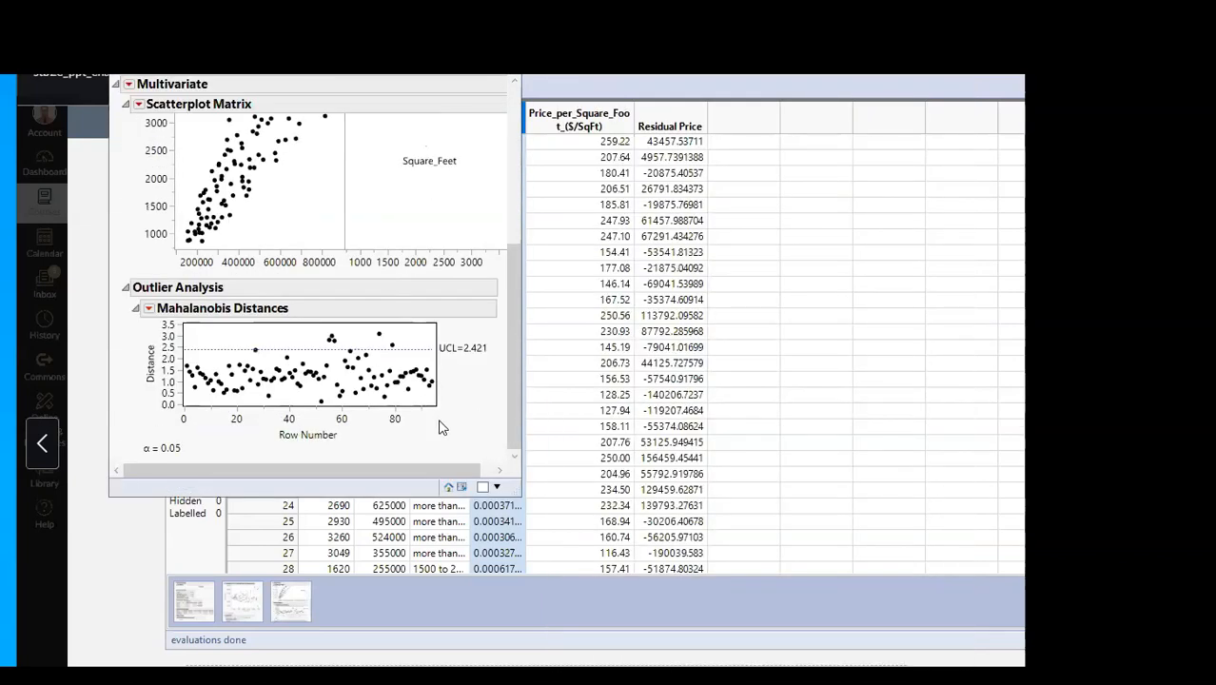
{"action": "left_click_drag", "start_coordinate": [514, 492], "coordinate": [876, 533]}
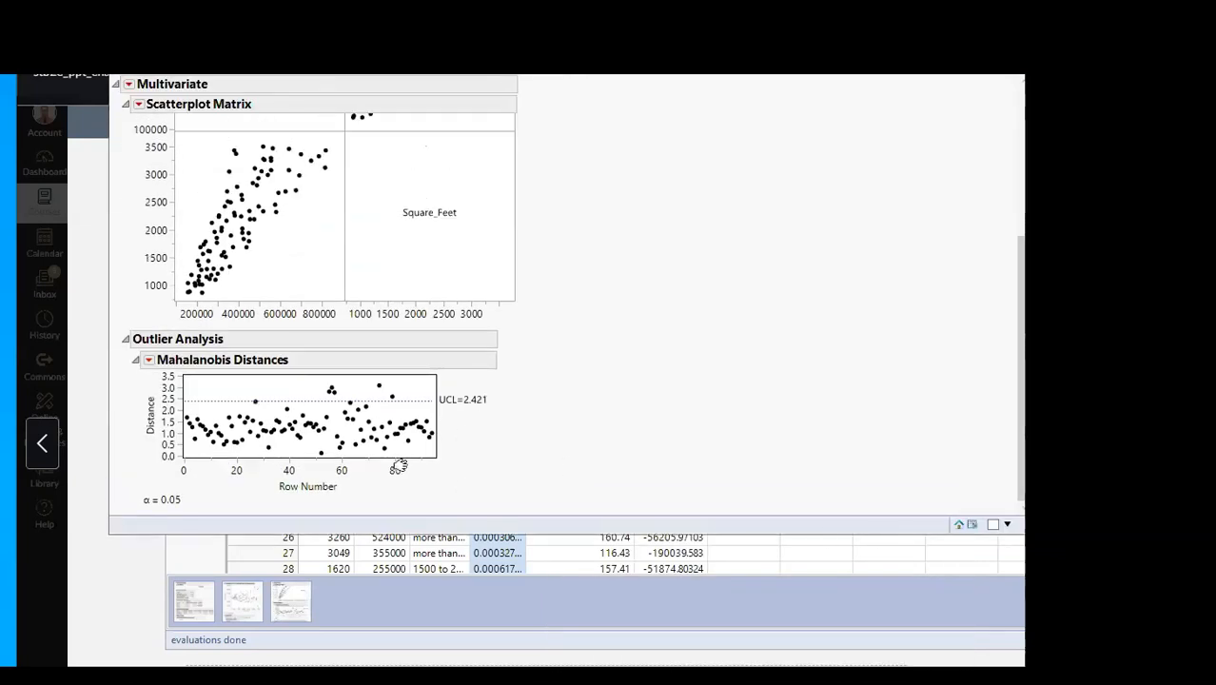
{"action": "left_click_drag", "start_coordinate": [435, 456], "coordinate": [871, 495]}
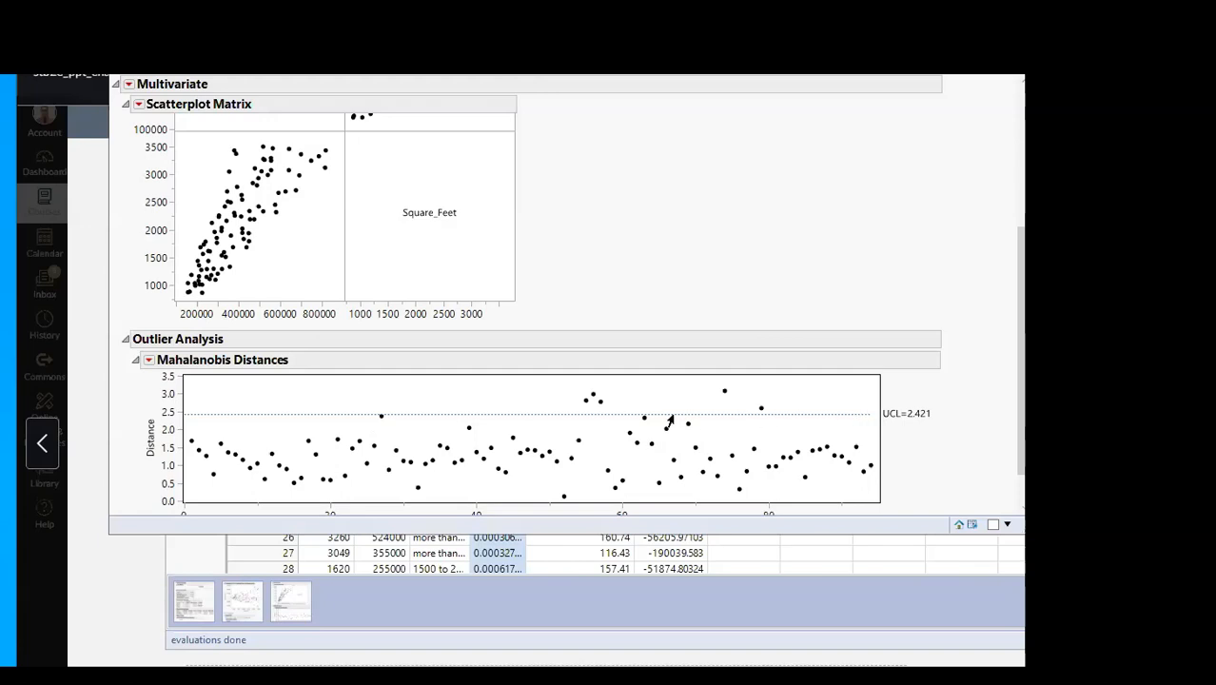
Identify the row of the highest point in the Mahalanobis Distances plot, highlight it in the linked plots, and clear the selection
{"action": "mouse_move", "coordinate": [512, 440]}
{"action": "mouse_move", "coordinate": [723, 394]}
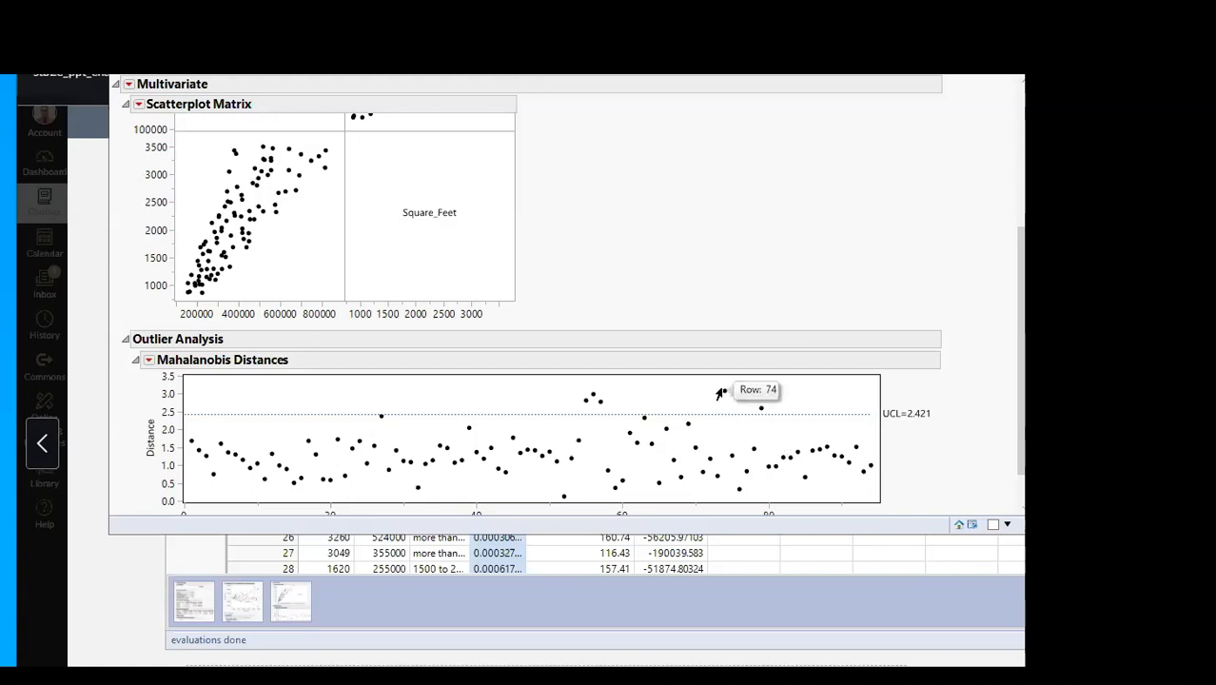
{"action": "right_click", "coordinate": [721, 392]}
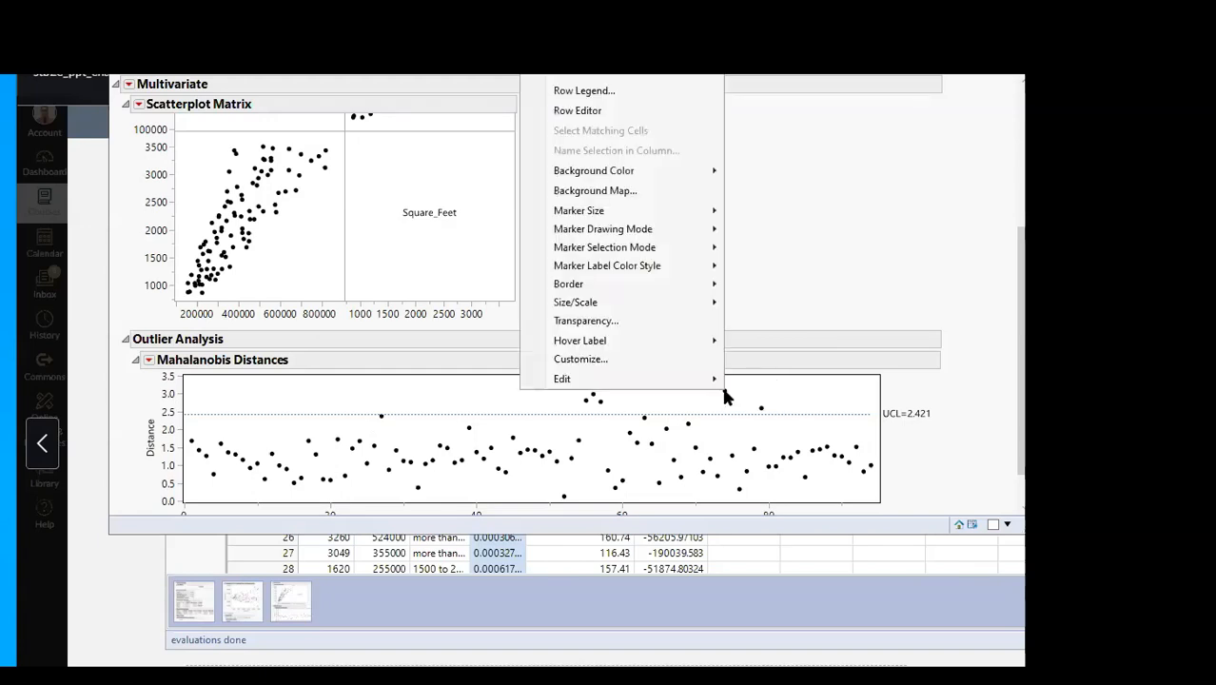
{"action": "mouse_move", "coordinate": [723, 385]}
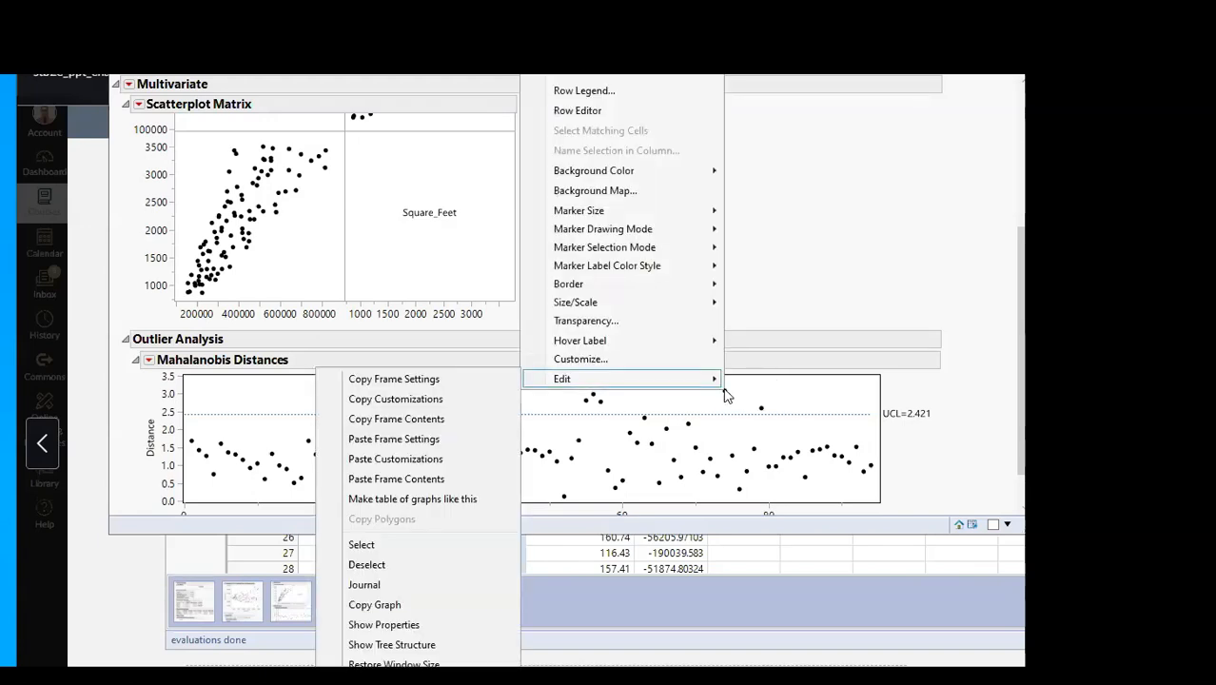
{"action": "left_click", "coordinate": [758, 398]}
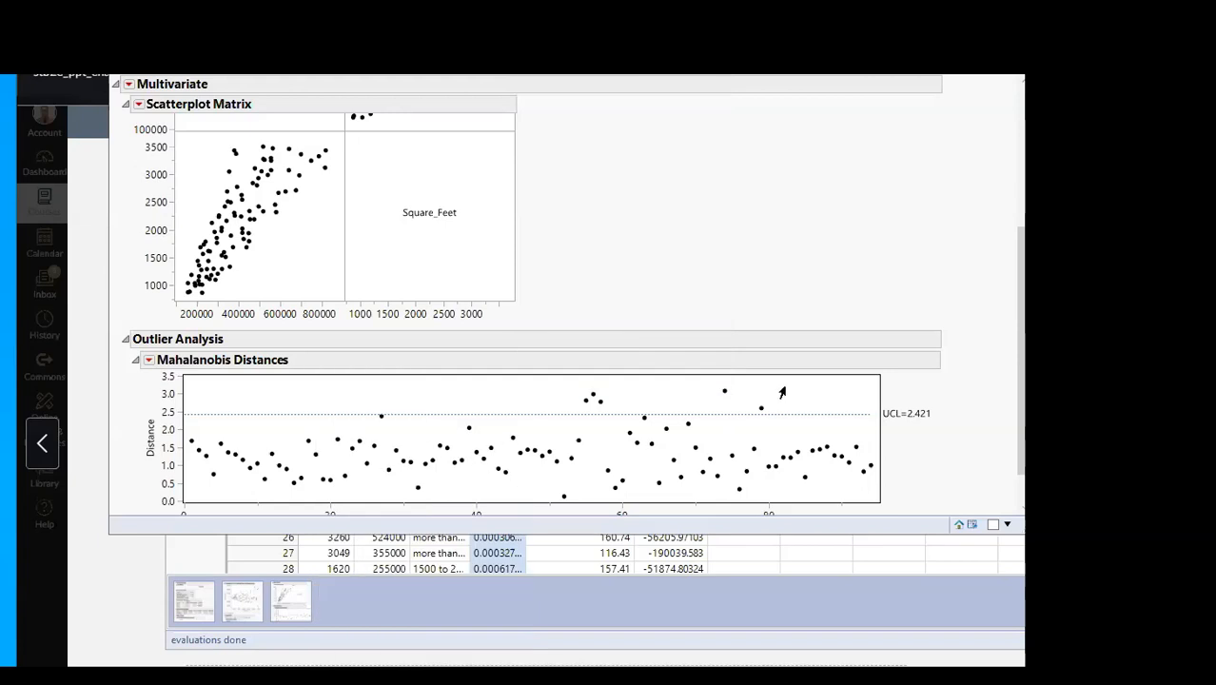
{"action": "left_click", "coordinate": [723, 393]}
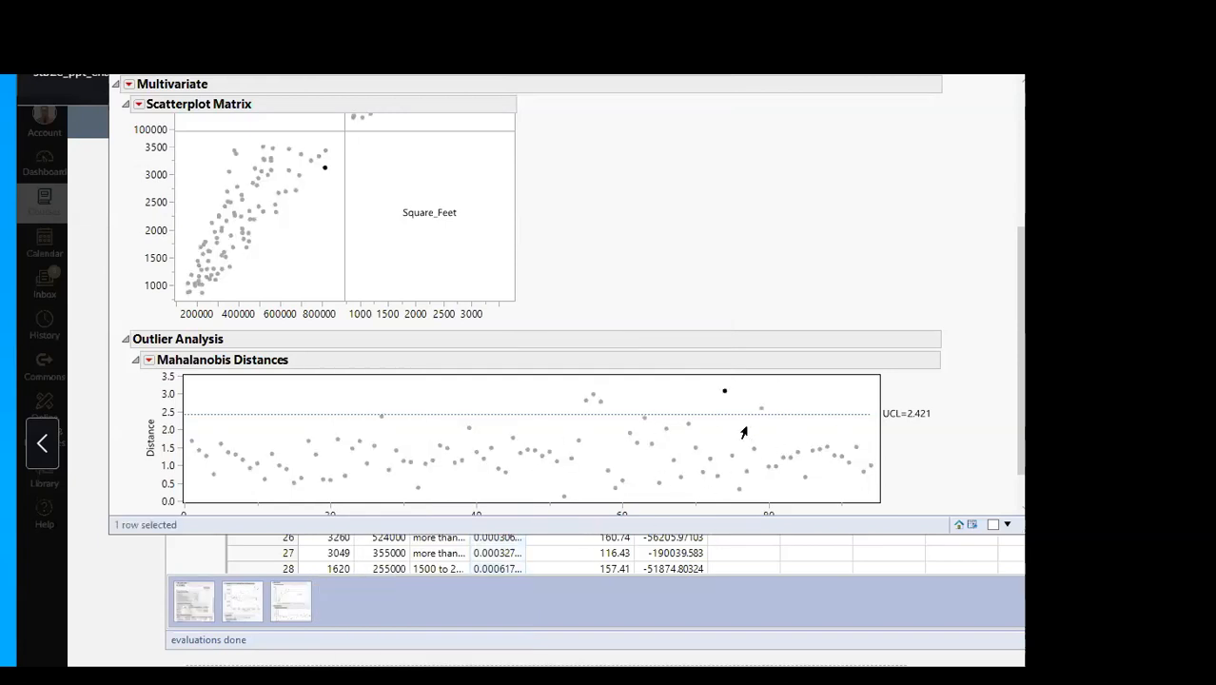
{"action": "right_click", "coordinate": [722, 391]}
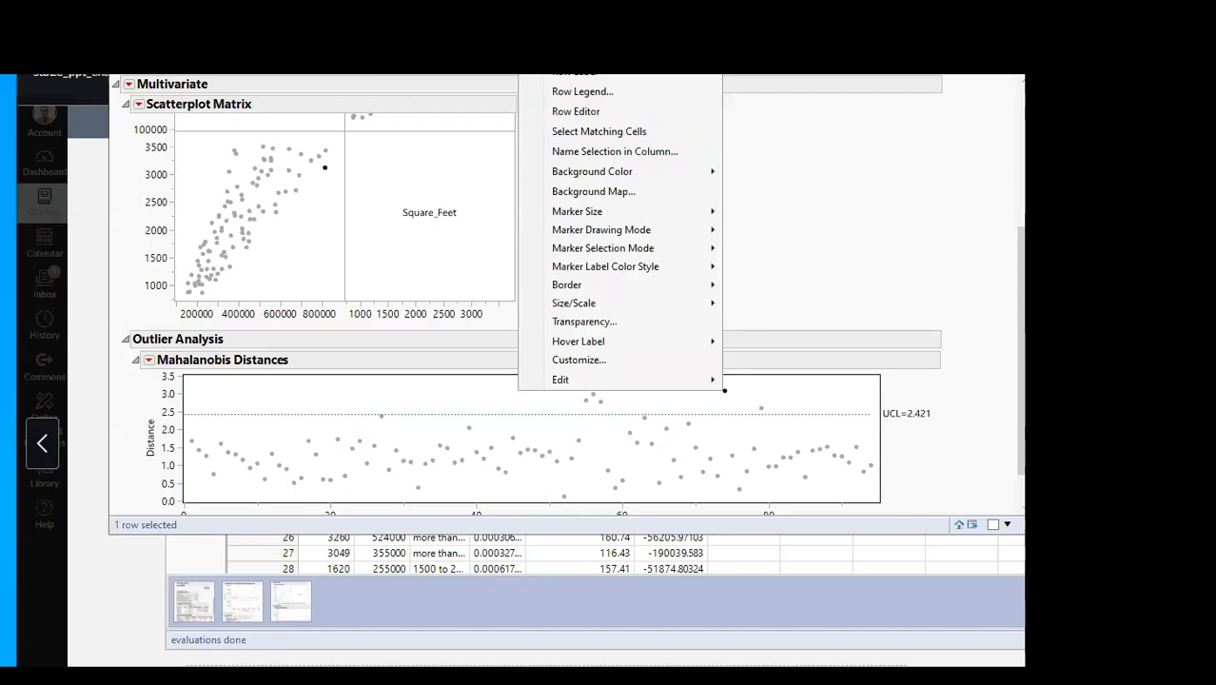
{"action": "left_click", "coordinate": [797, 241]}
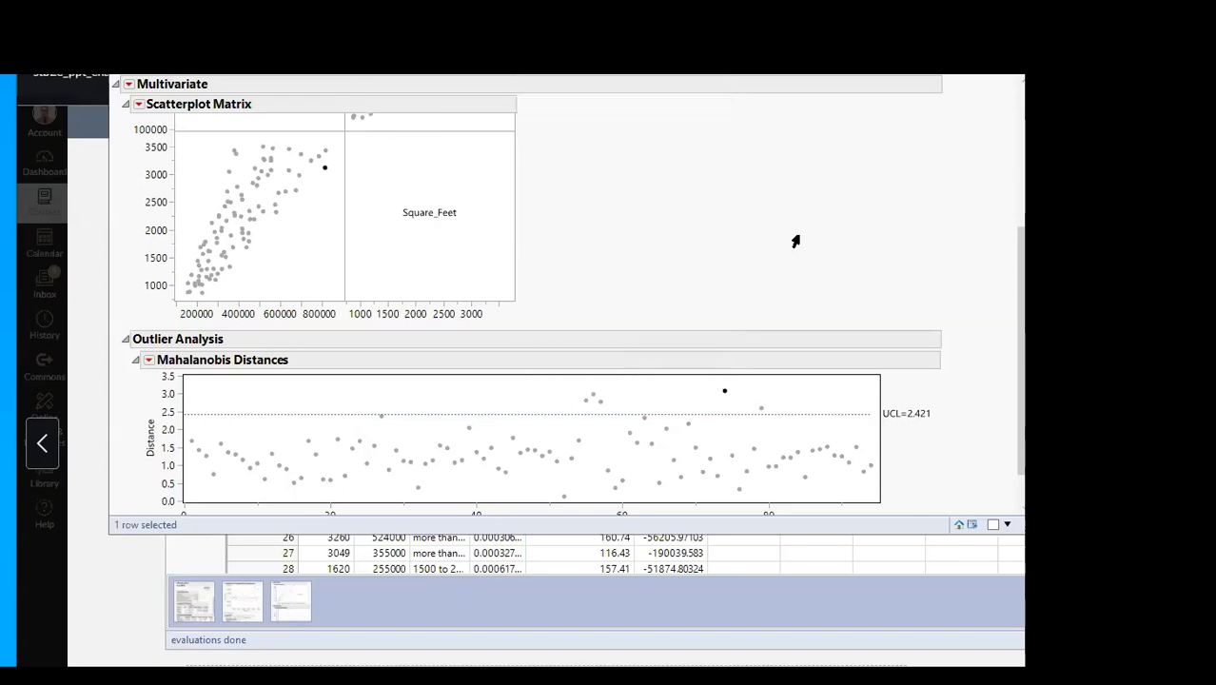
{"action": "left_click", "coordinate": [800, 407]}
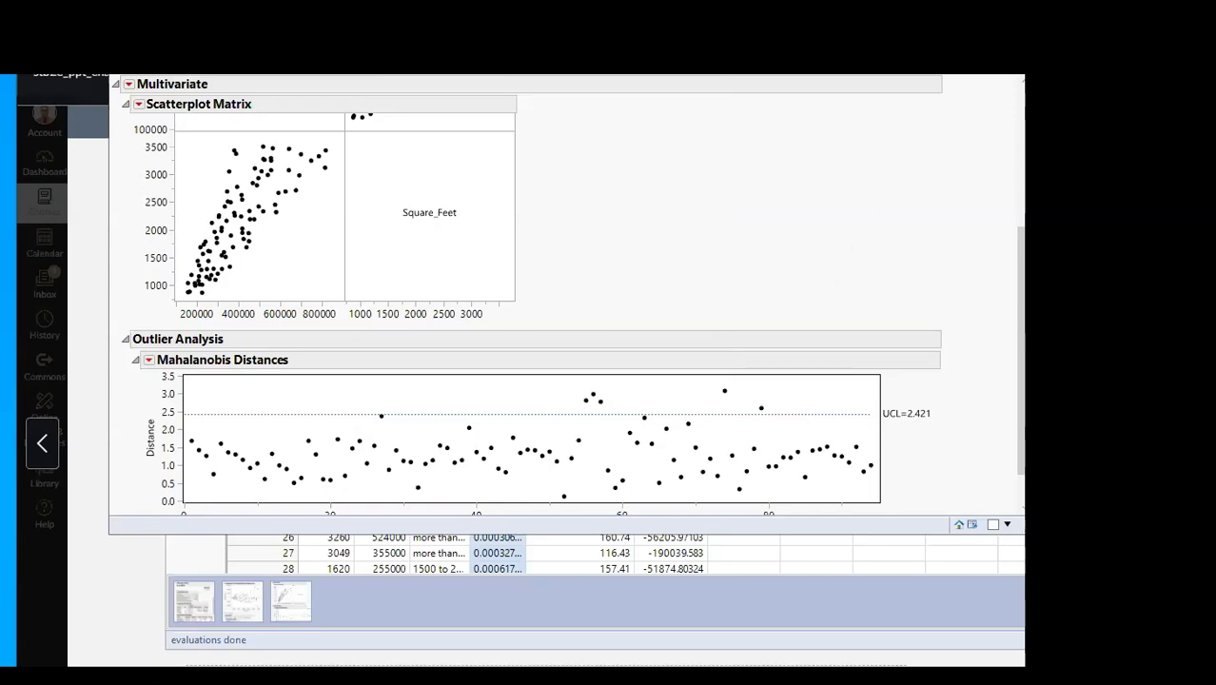
Add a Jackknife Distances outlier analysis to the Multivariate report
{"action": "scroll", "coordinate": [904, 233], "scroll_direction": "up", "scroll_amount": 5}
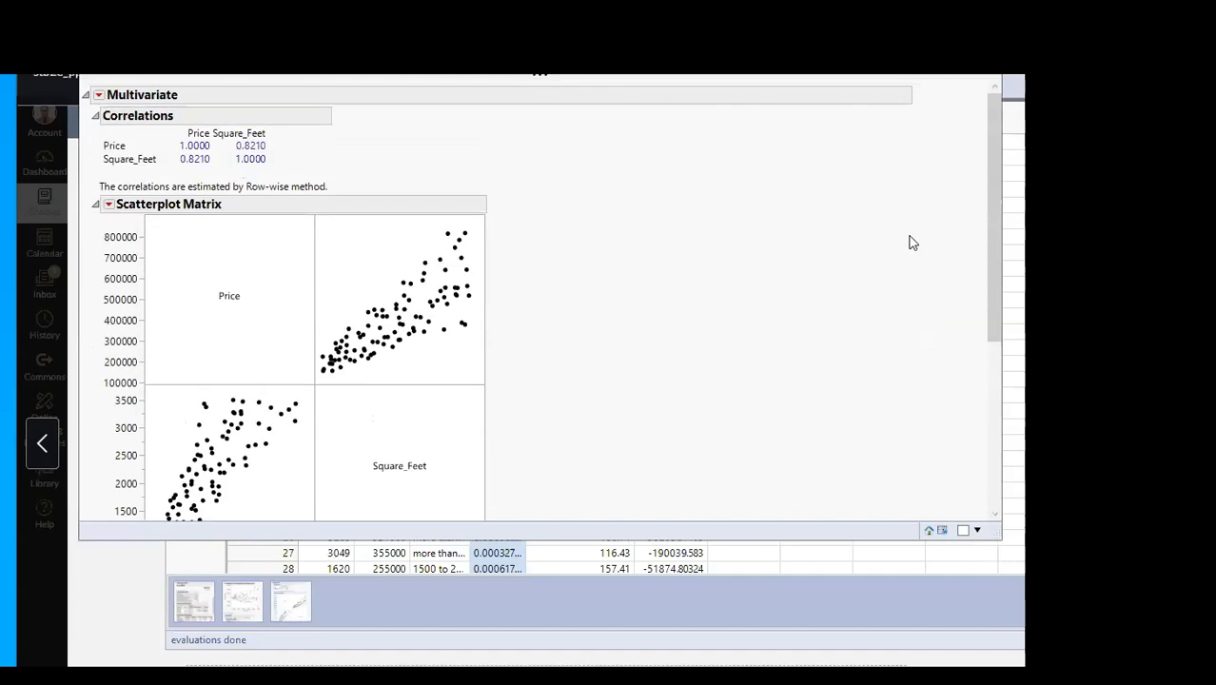
{"action": "left_click_drag", "start_coordinate": [122, 58], "coordinate": [492, 90]}
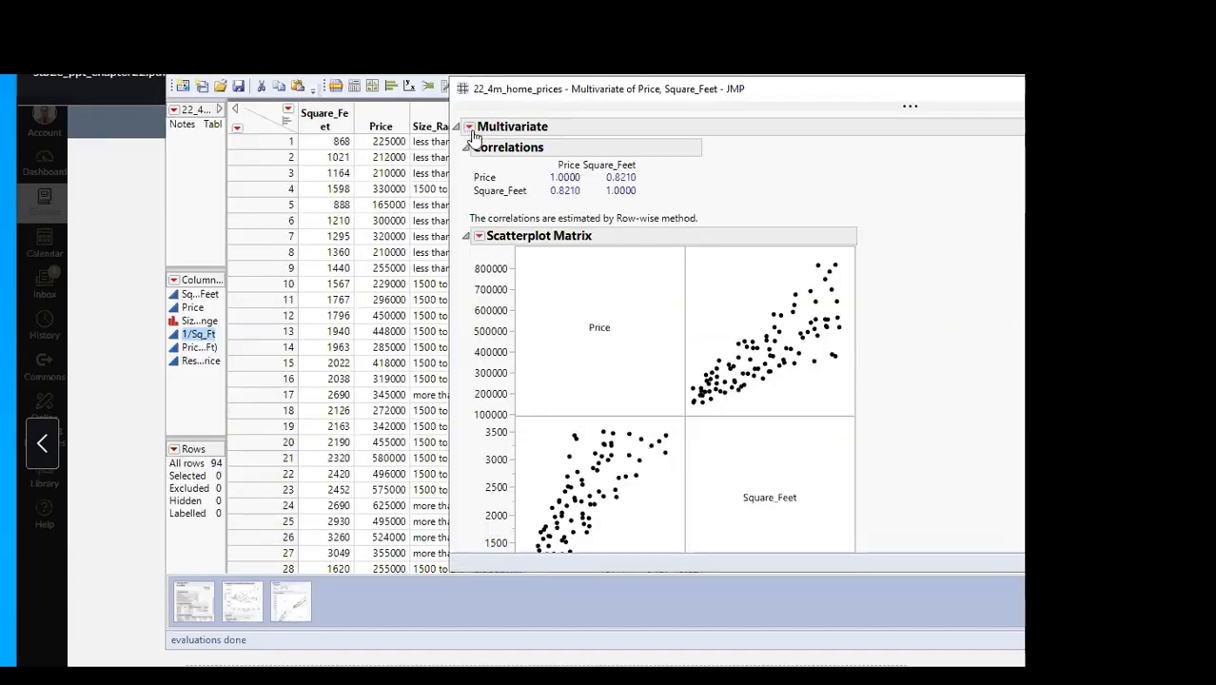
{"action": "left_click", "coordinate": [469, 128]}
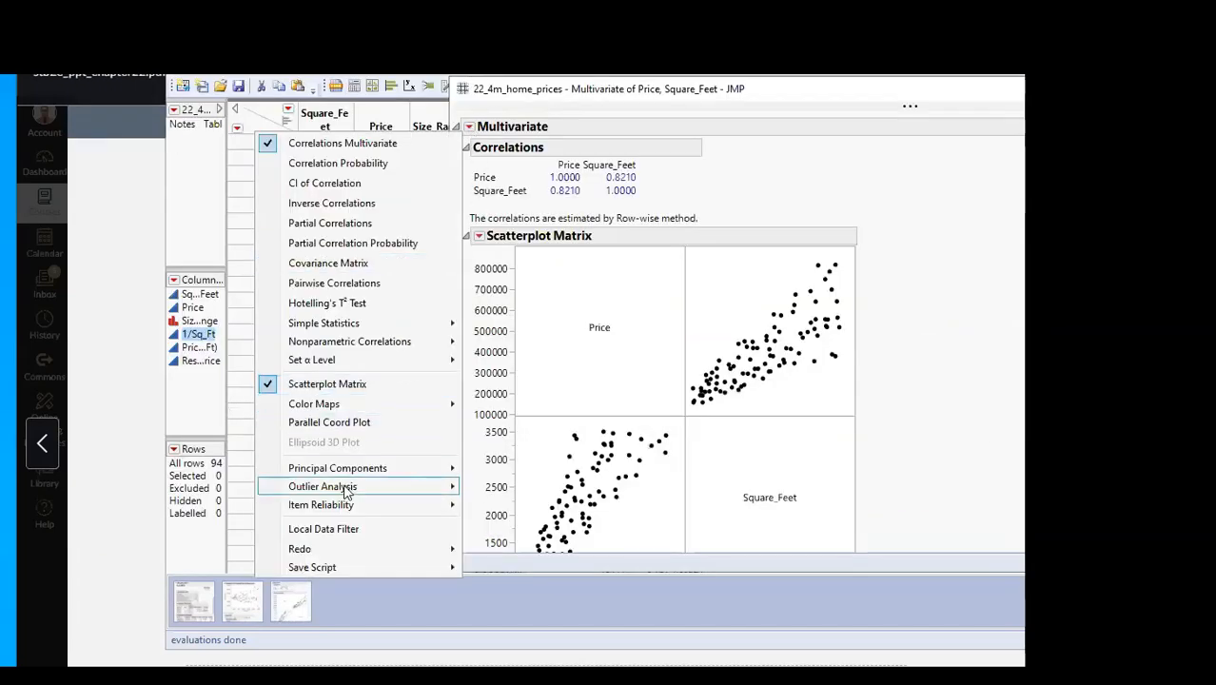
{"action": "mouse_move", "coordinate": [261, 485]}
{"action": "left_click", "coordinate": [184, 506]}
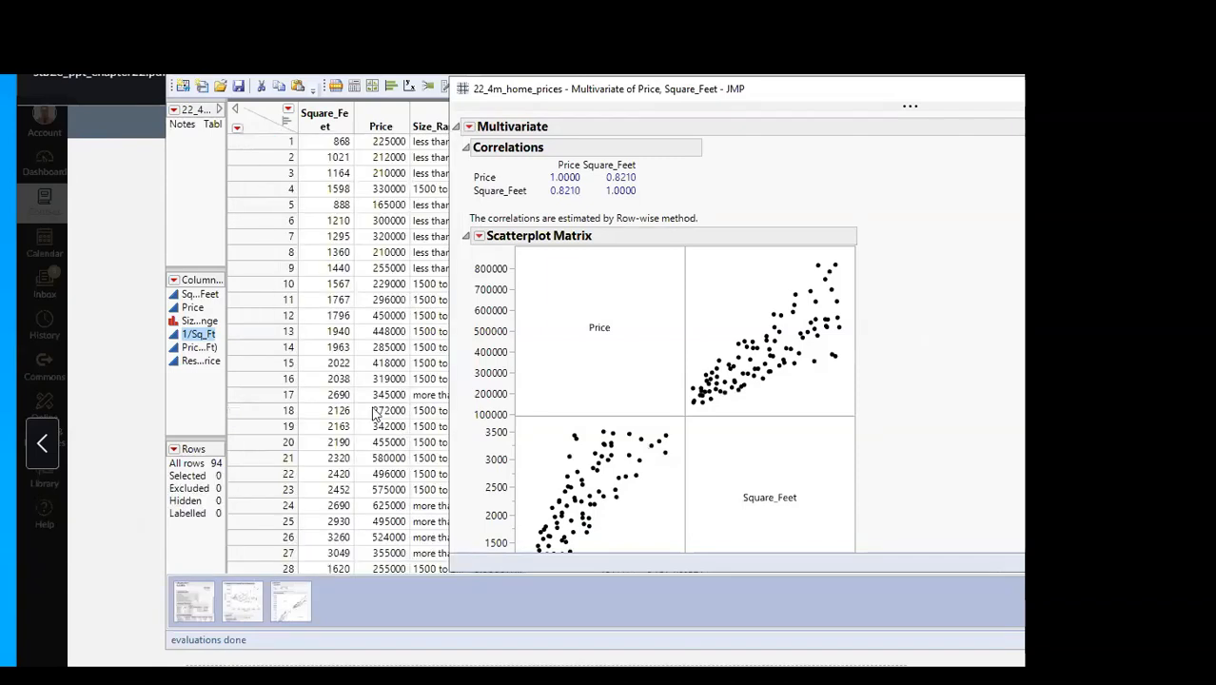
Reposition the Multivariate report window and stretch the Jackknife Distances plot to about the width of the Mahalanobis Distances plot
{"action": "left_click_drag", "start_coordinate": [674, 87], "coordinate": [346, 13]}
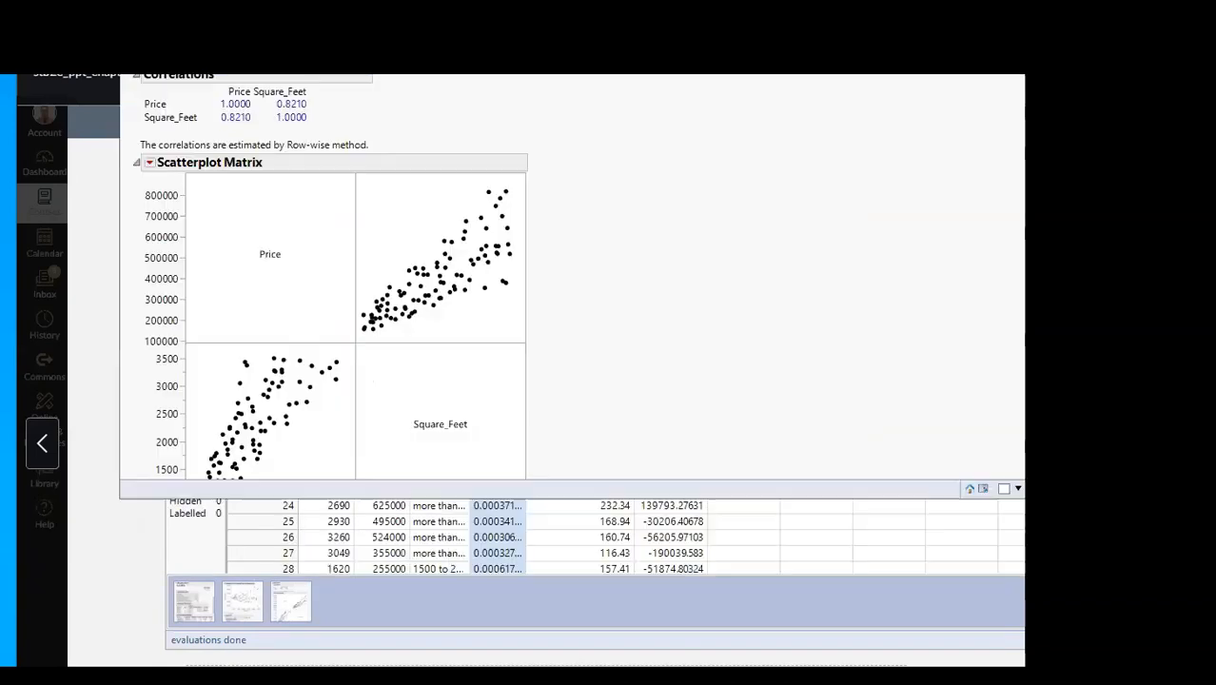
{"action": "scroll", "coordinate": [643, 416], "scroll_direction": "down", "scroll_amount": 1}
{"action": "scroll", "coordinate": [643, 418], "scroll_direction": "down", "scroll_amount": 5}
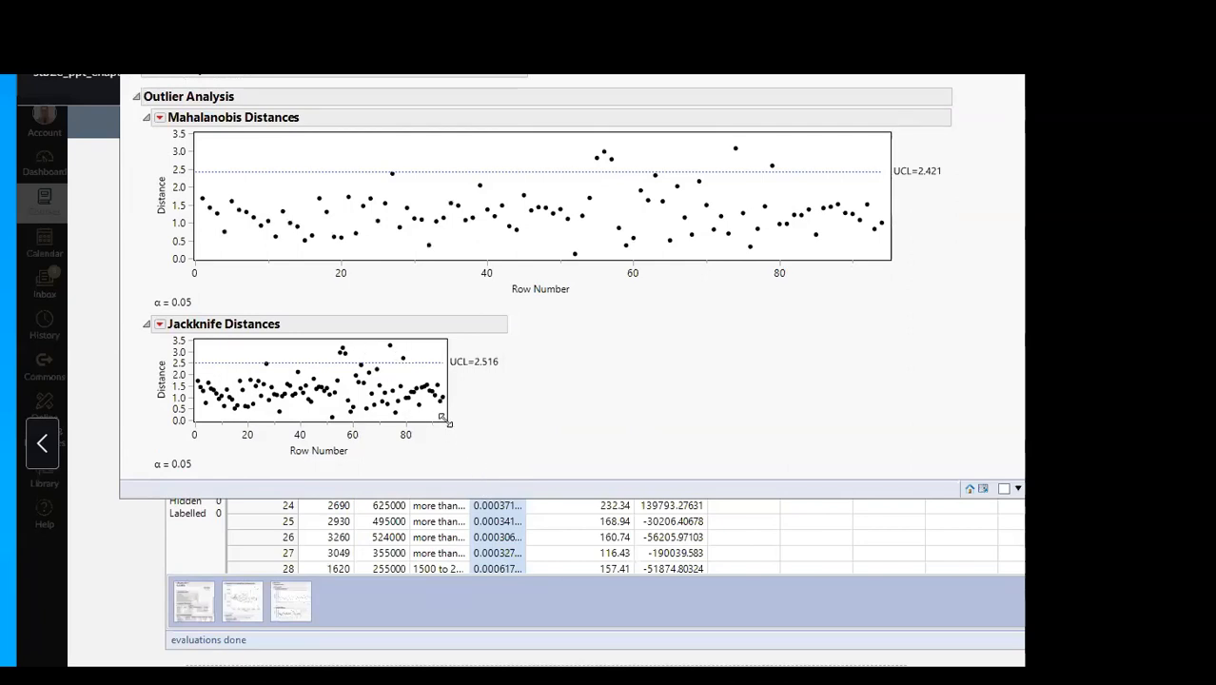
{"action": "left_click_drag", "start_coordinate": [447, 423], "coordinate": [898, 473]}
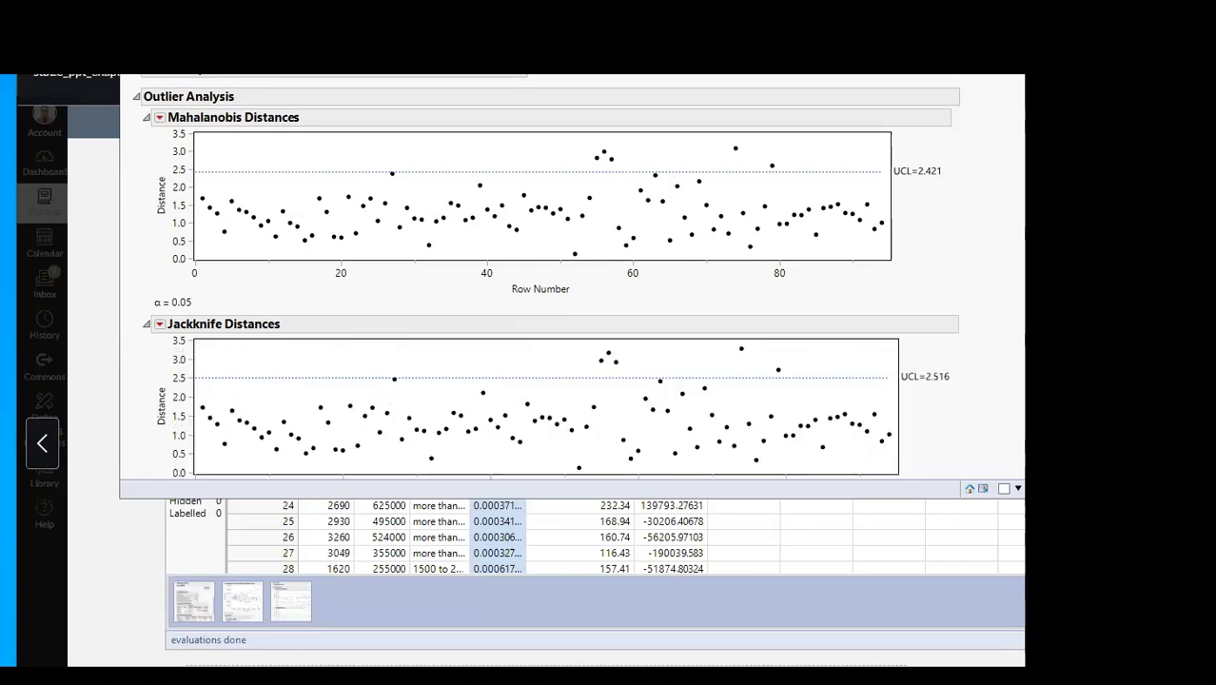
{"action": "left_click_drag", "start_coordinate": [609, 57], "coordinate": [584, 57]}
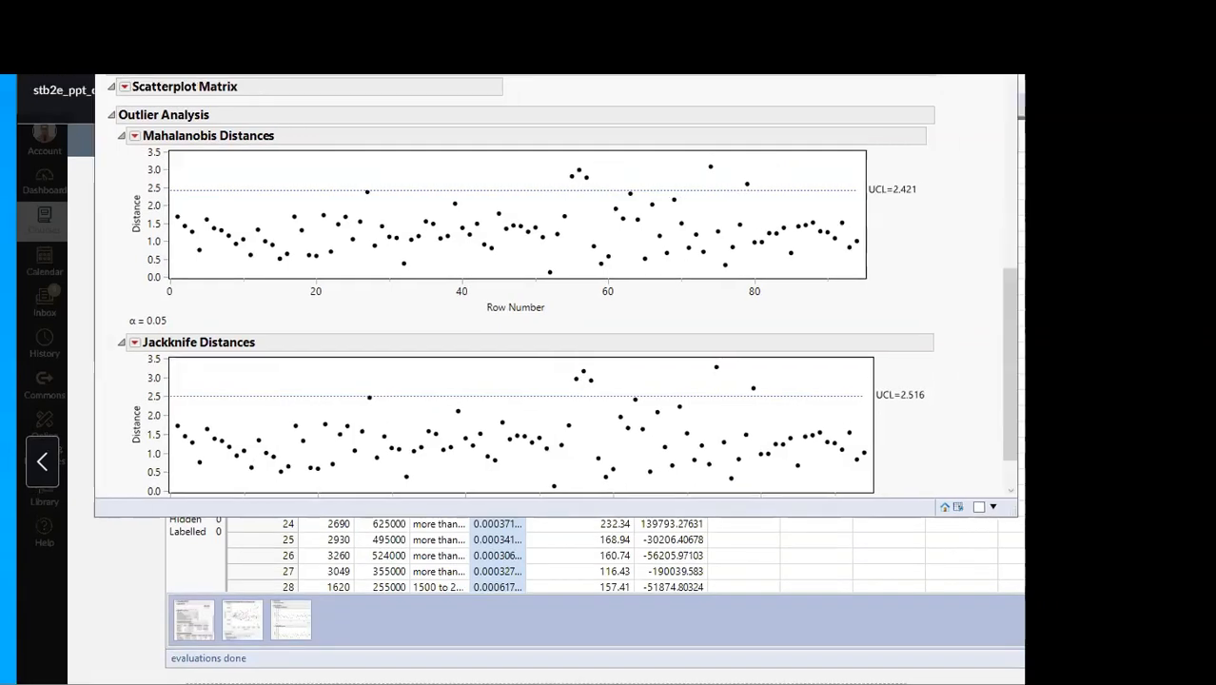
Minimize the Multivariate report and the home prices data table, and go to slide 30, Consequences for the Contractor Example, in the lecture slides
{"action": "left_click_drag", "start_coordinate": [1009, 300], "coordinate": [989, 78]}
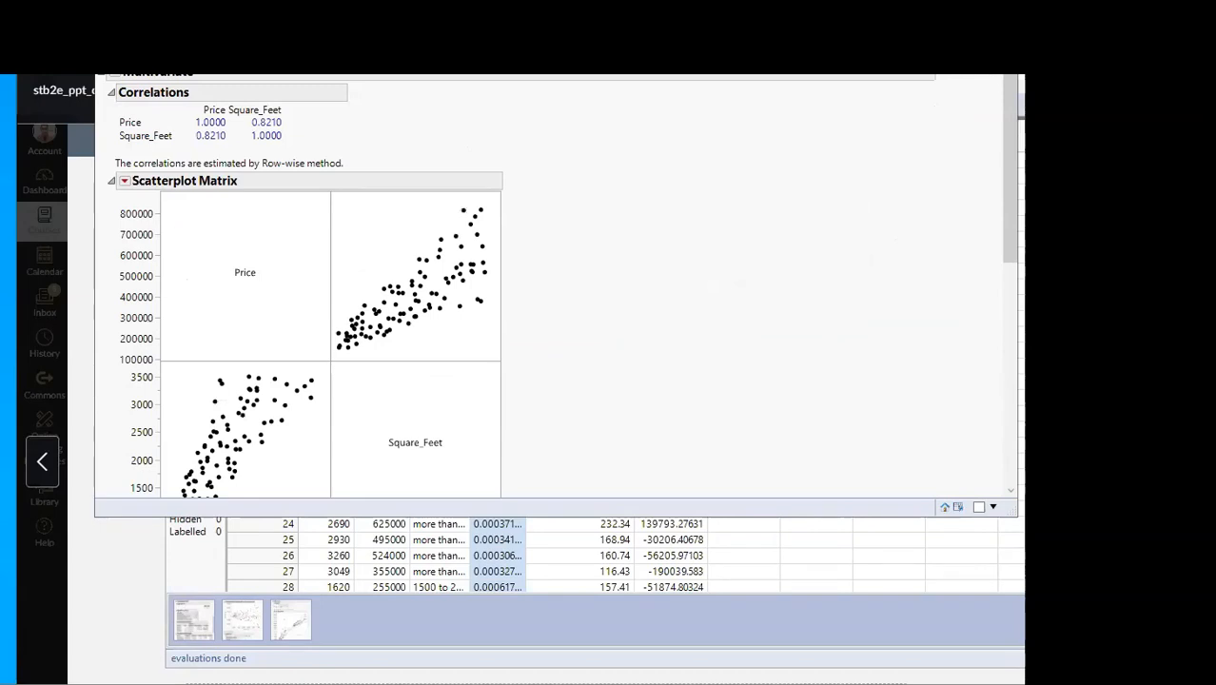
{"action": "left_click", "coordinate": [925, 53]}
{"action": "left_click_drag", "start_coordinate": [784, 75], "coordinate": [694, 80]}
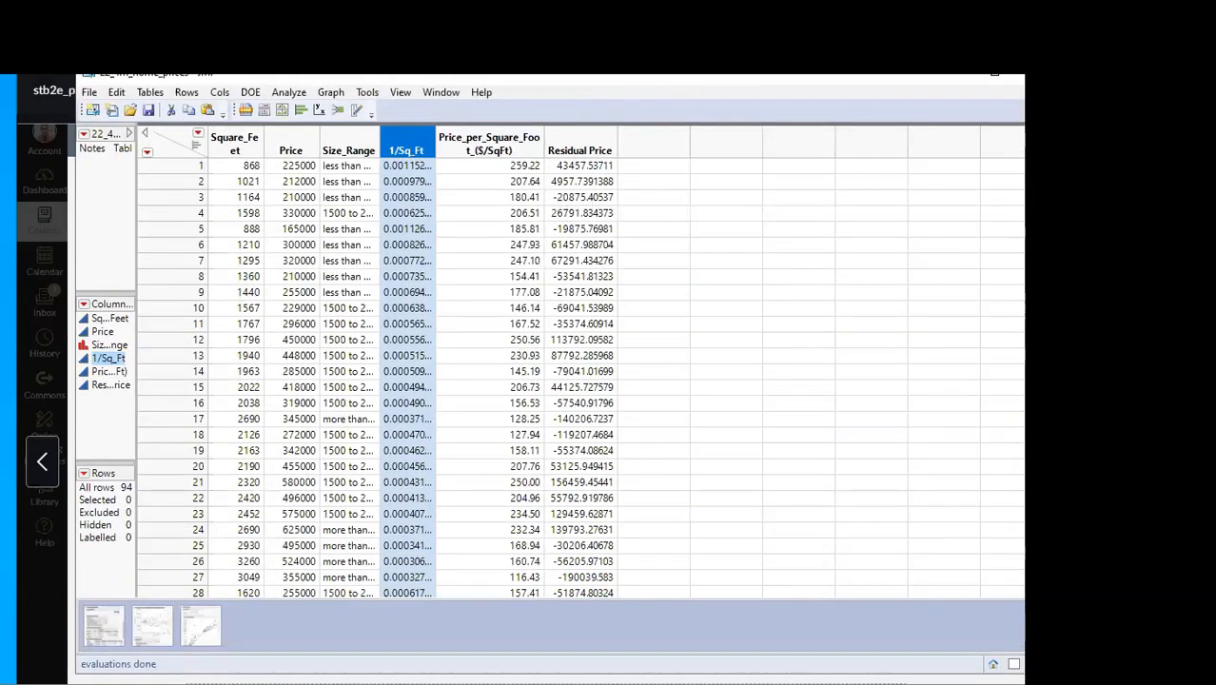
{"action": "left_click", "coordinate": [951, 72]}
{"action": "scroll", "coordinate": [594, 392], "scroll_direction": "down", "scroll_amount": 15}
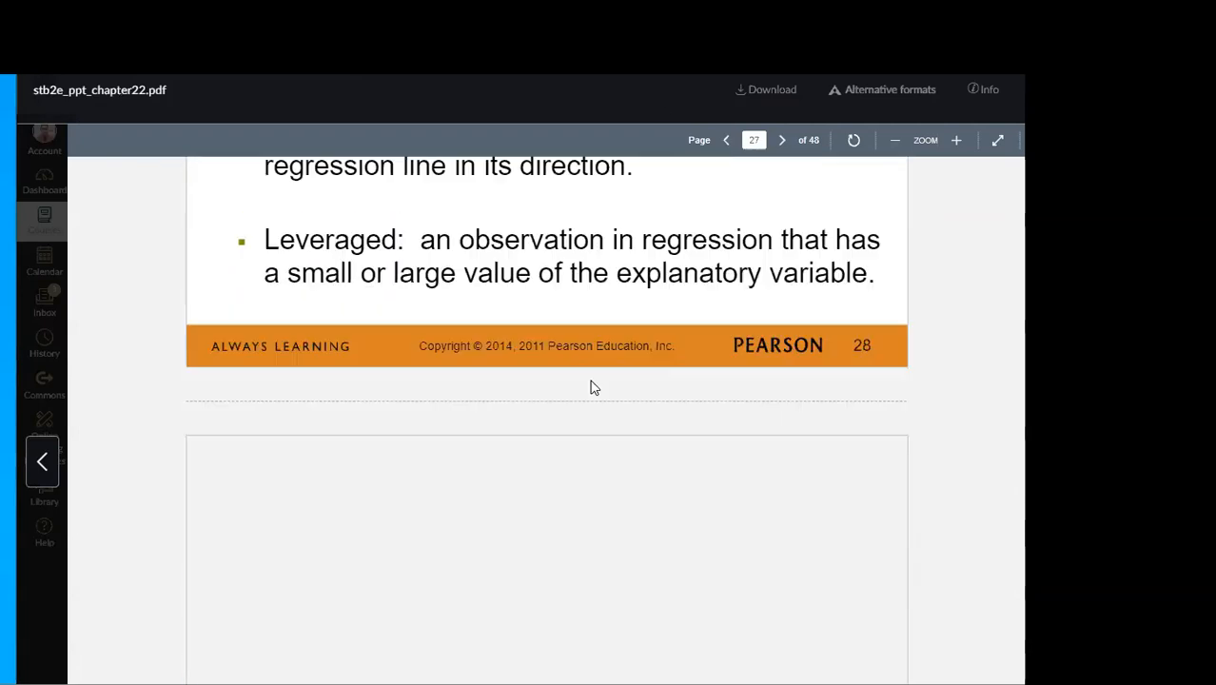
{"action": "scroll", "coordinate": [591, 381], "scroll_direction": "down", "scroll_amount": 10}
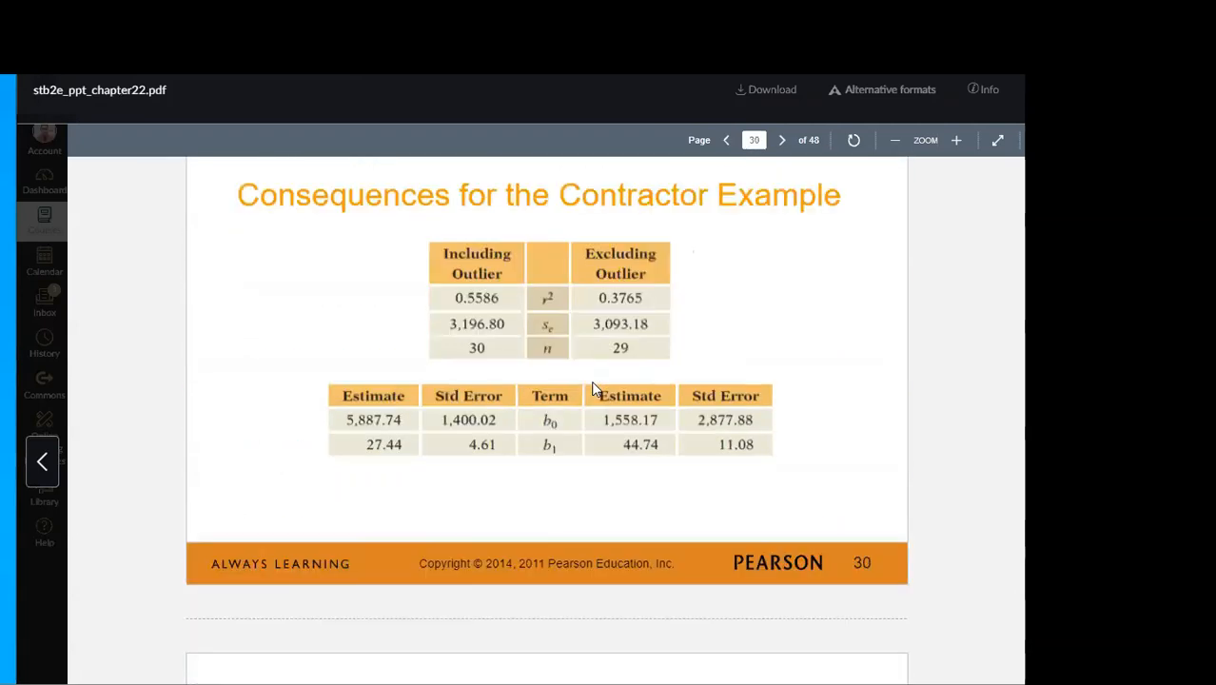